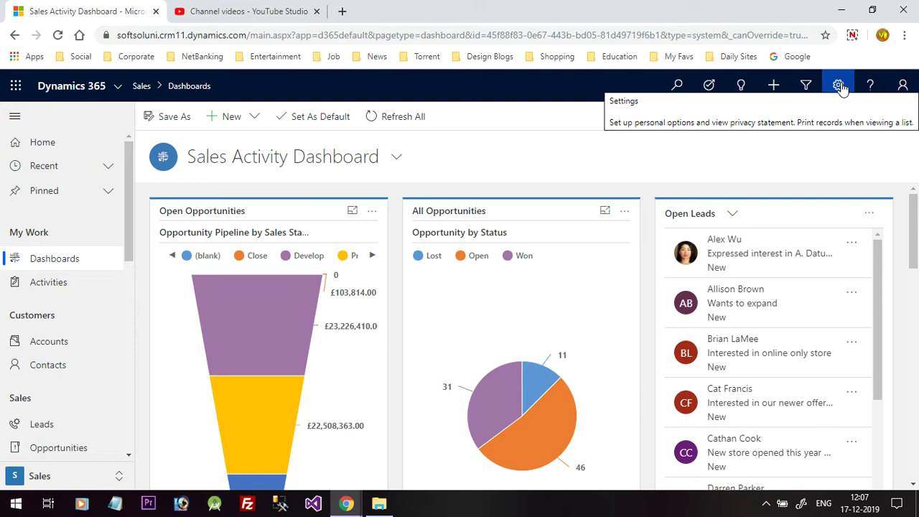
# - Open the Document Templates list from the Templates area of the advanced settings and dismiss the introduction
pyautogui.click(712, 147)
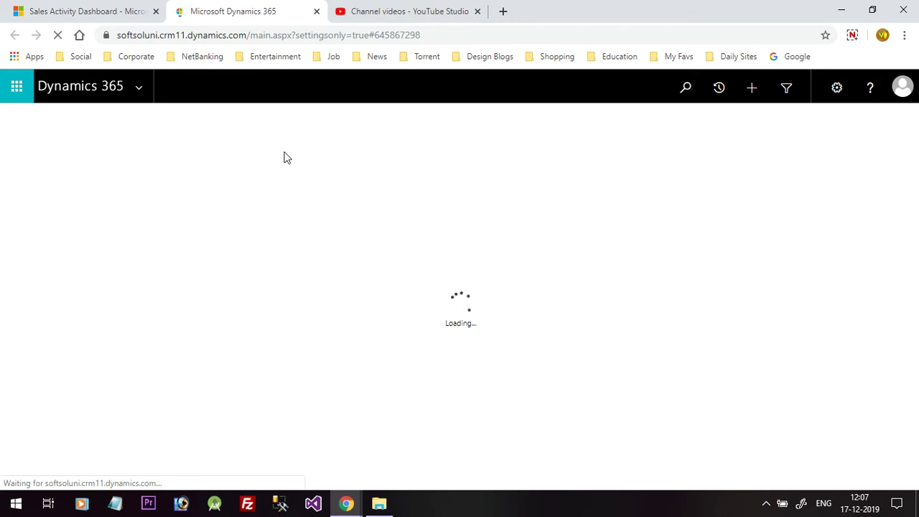
pyautogui.click(231, 89)
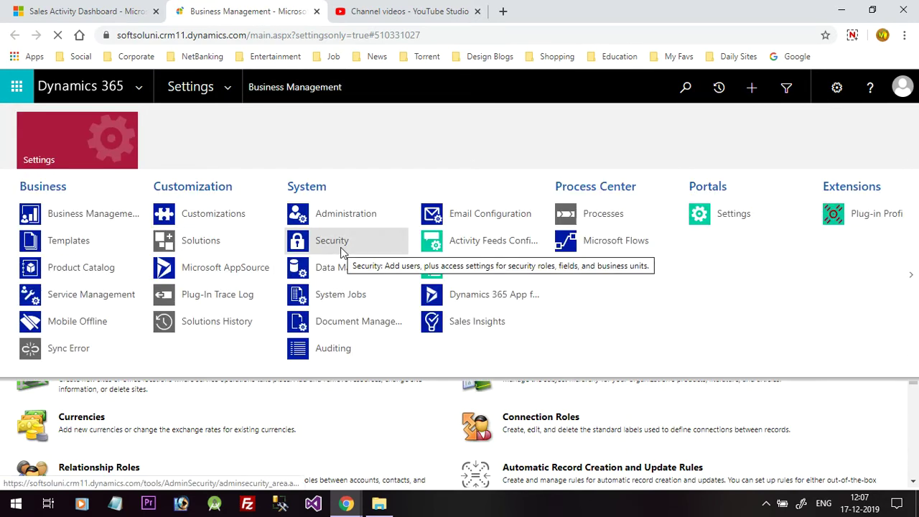
pyautogui.click(69, 242)
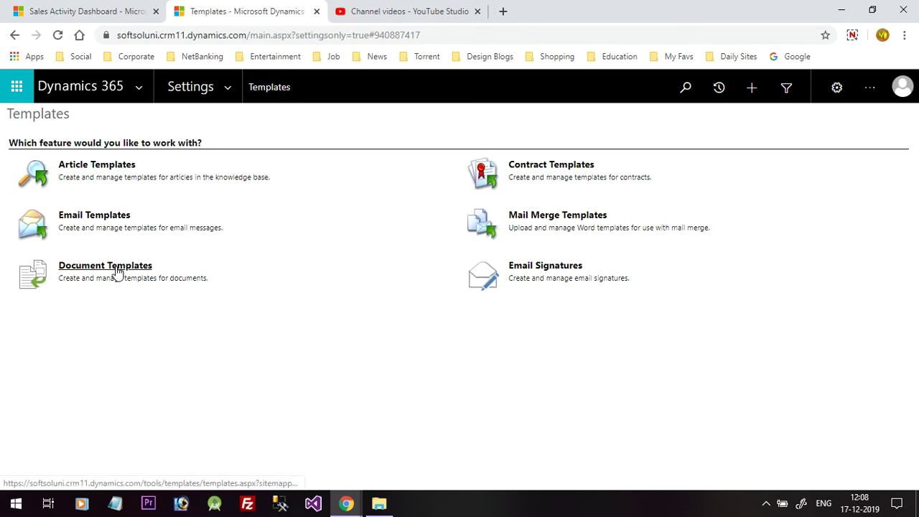
pyautogui.click(119, 270)
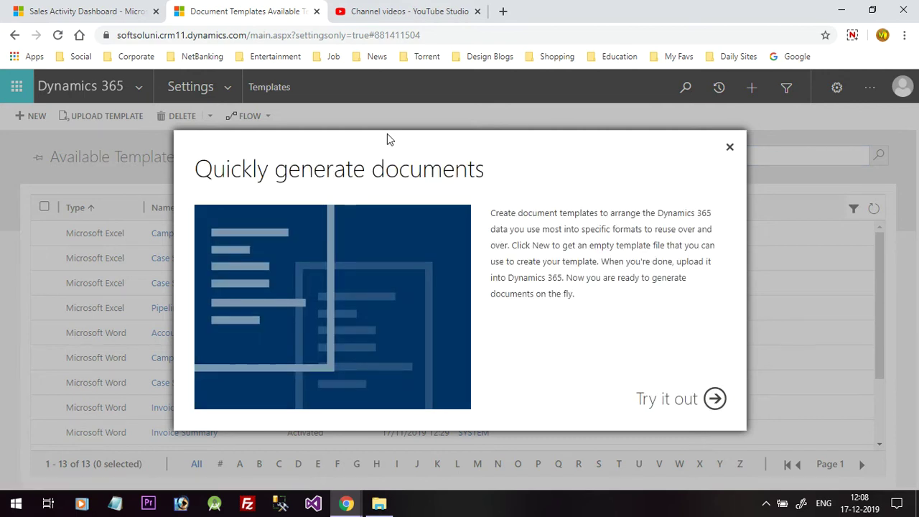
pyautogui.click(678, 401)
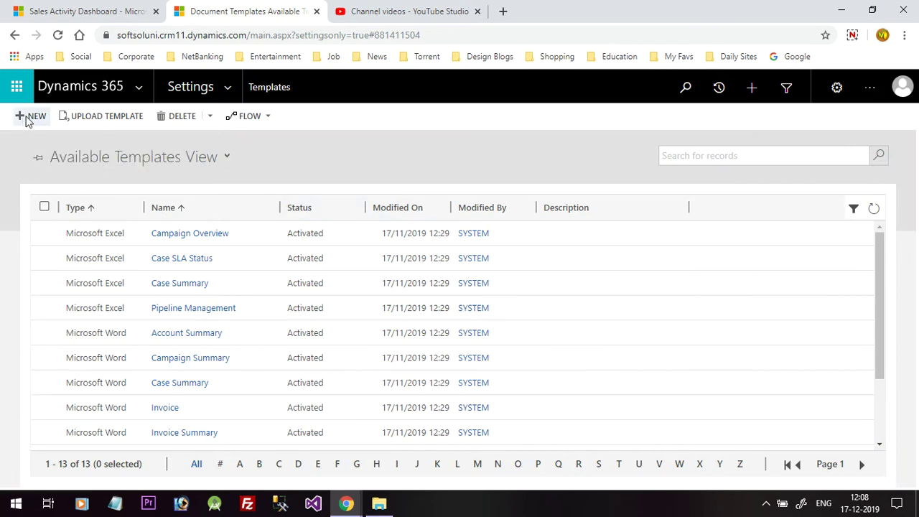
# - Start a new Word template filtered by the Account entity and proceed to its relationship selection
pyautogui.click(26, 117)
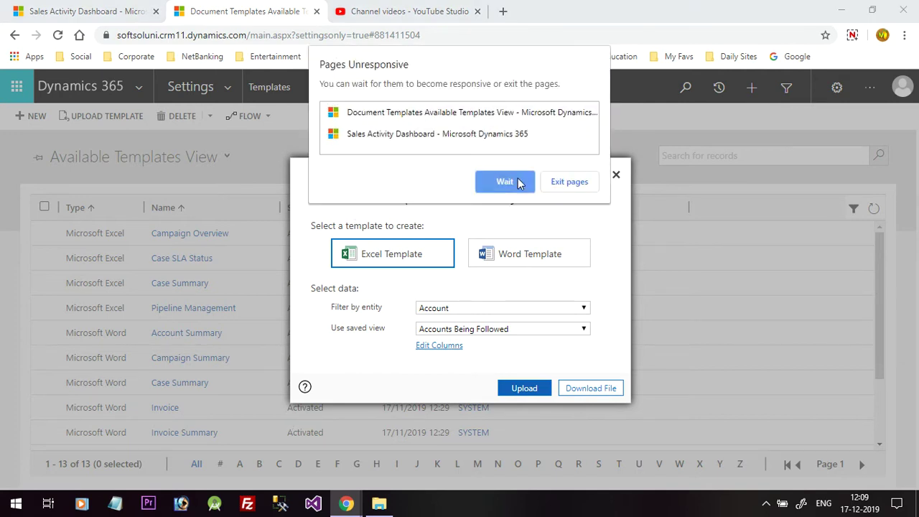
pyautogui.click(519, 183)
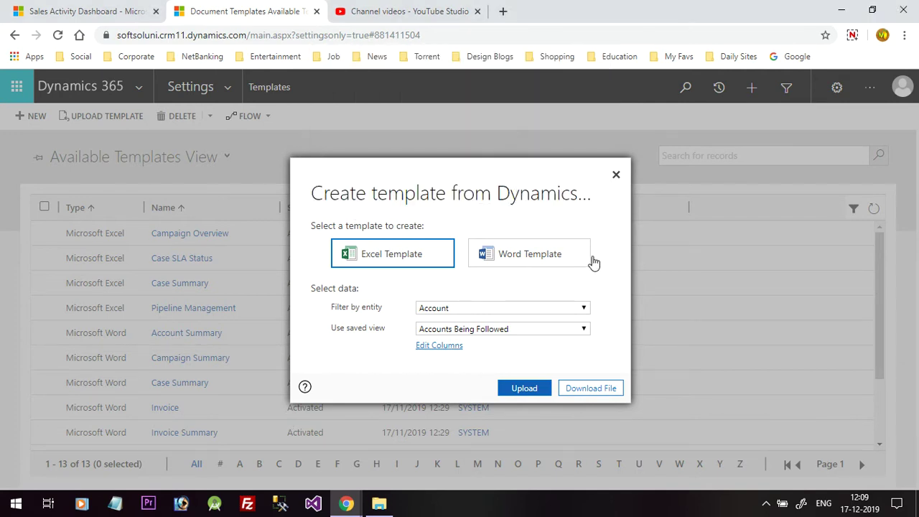
pyautogui.click(543, 259)
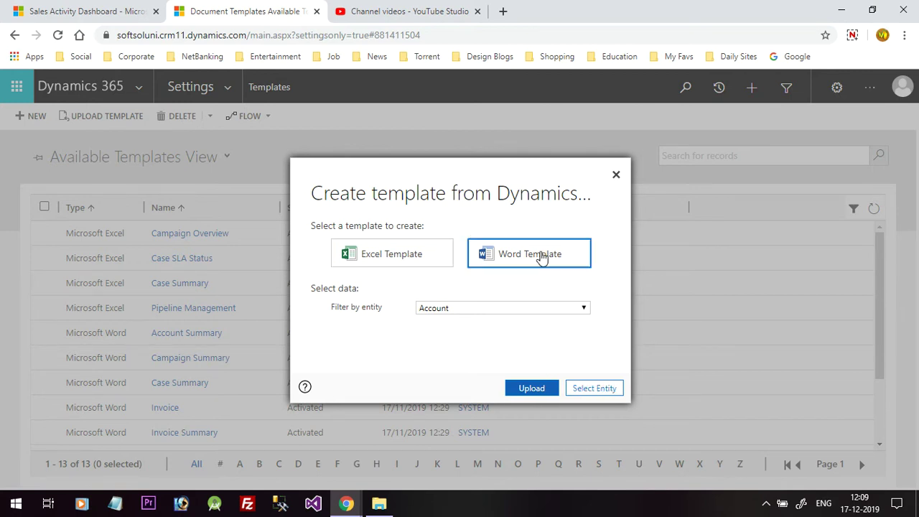
pyautogui.click(538, 311)
pyautogui.click(538, 311)
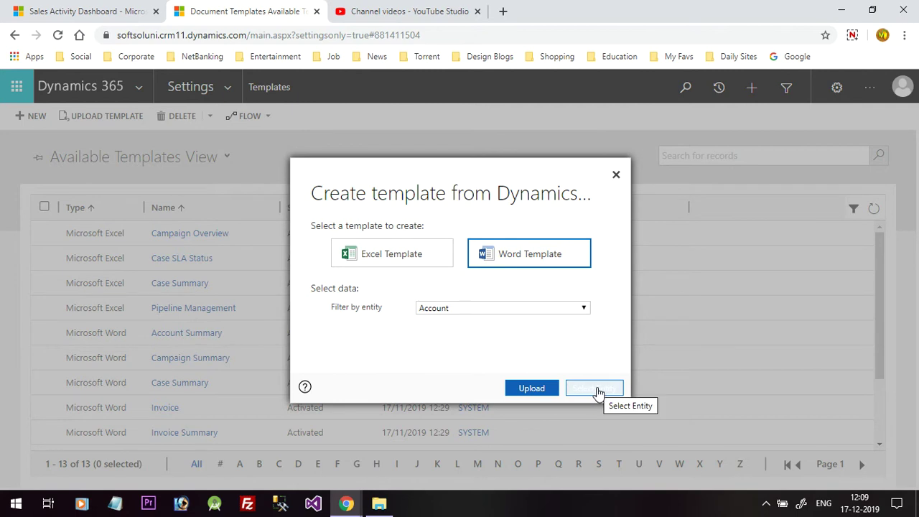
pyautogui.click(600, 389)
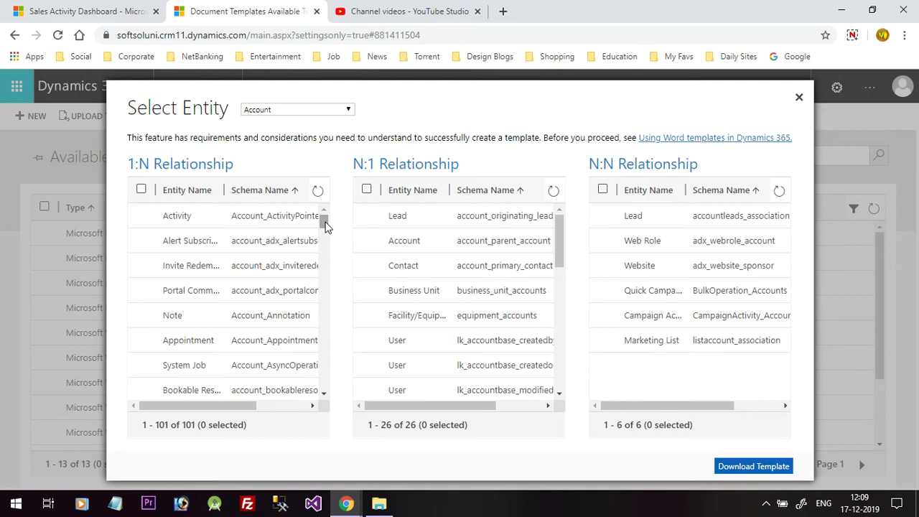
# - Download the Account template without any related entities and save it to the Desktop as a Microsoft Word Document
pyautogui.moveTo(325, 226)
pyautogui.mouseDown()
pyautogui.moveTo(332, 266)
pyautogui.moveTo(325, 219)
pyautogui.mouseUp()
pyautogui.click(747, 468)
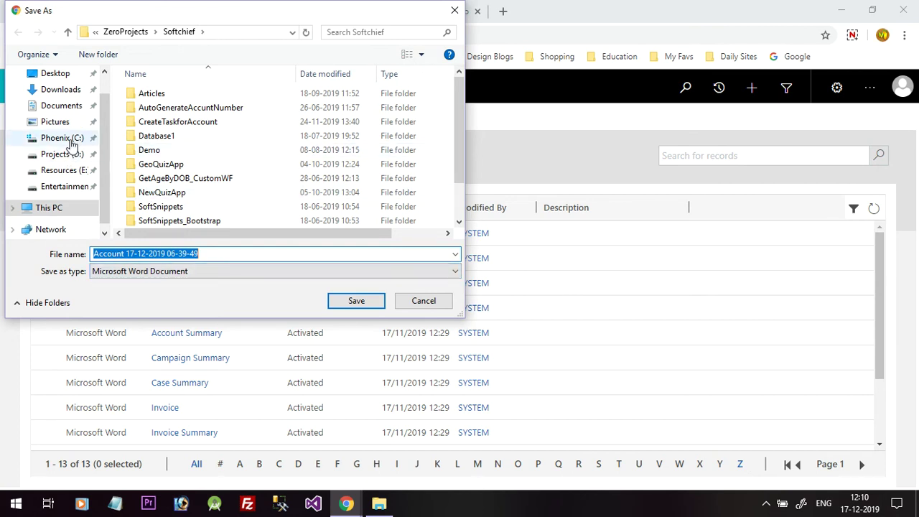
pyautogui.click(56, 74)
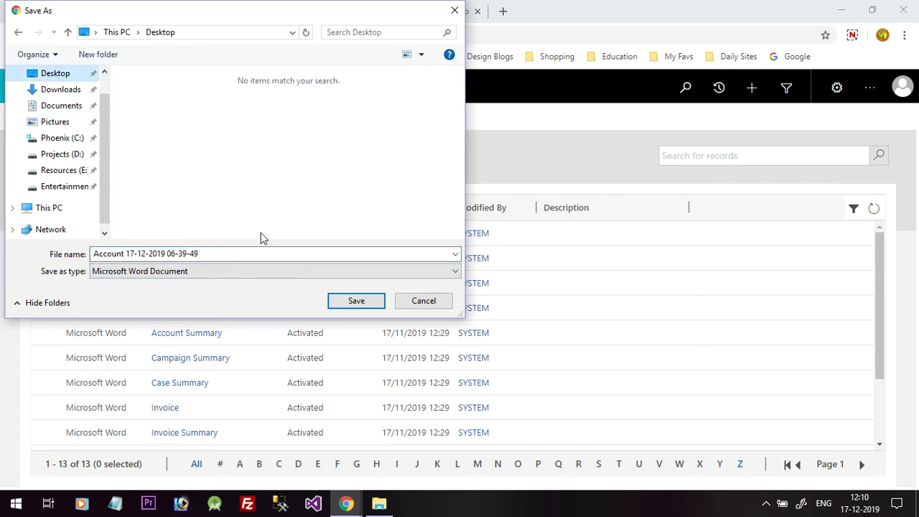
pyautogui.click(362, 307)
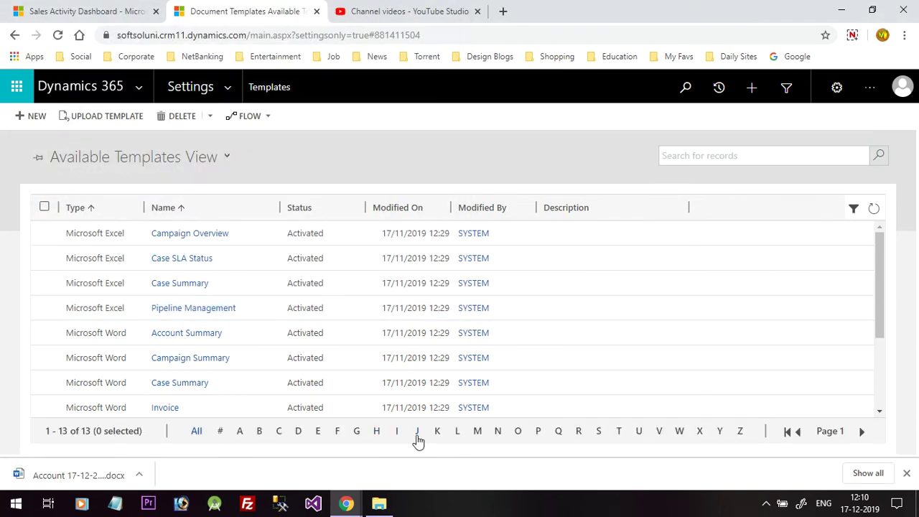
# - Switch to the desktop, open the downloaded Account document in Word and enable editing
pyautogui.click(846, 14)
pyautogui.moveTo(29, 25); pyautogui.dragTo(63, 111)
pyautogui.doubleClick(61, 105)
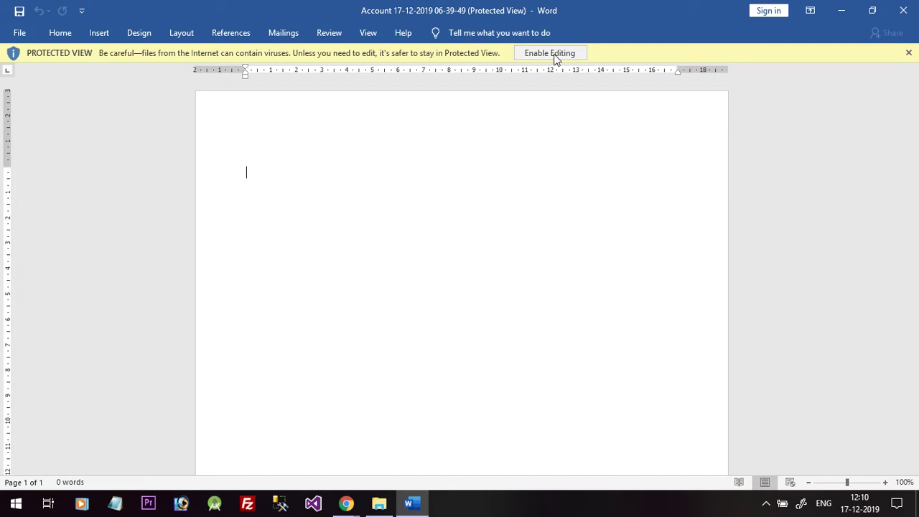
pyautogui.click(555, 57)
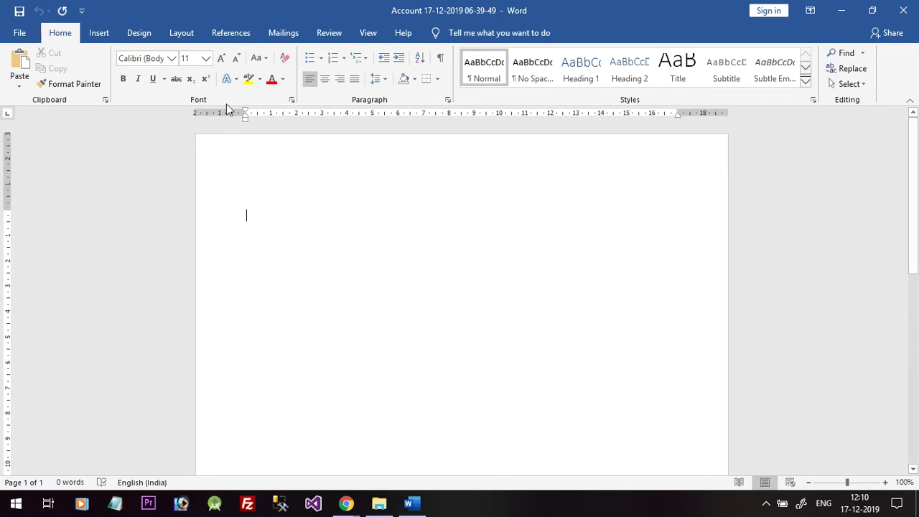
# - Open the ribbon customization settings in the Word options
pyautogui.click(23, 36)
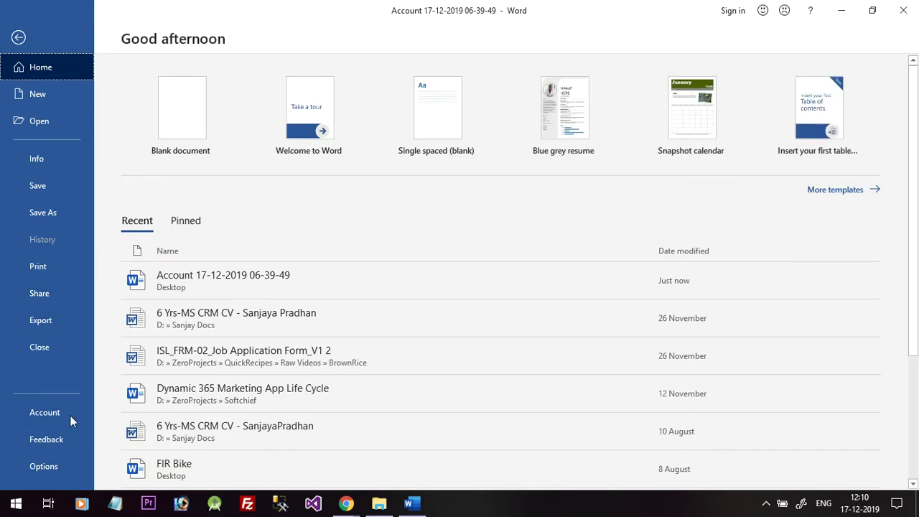
pyautogui.press('Escape')
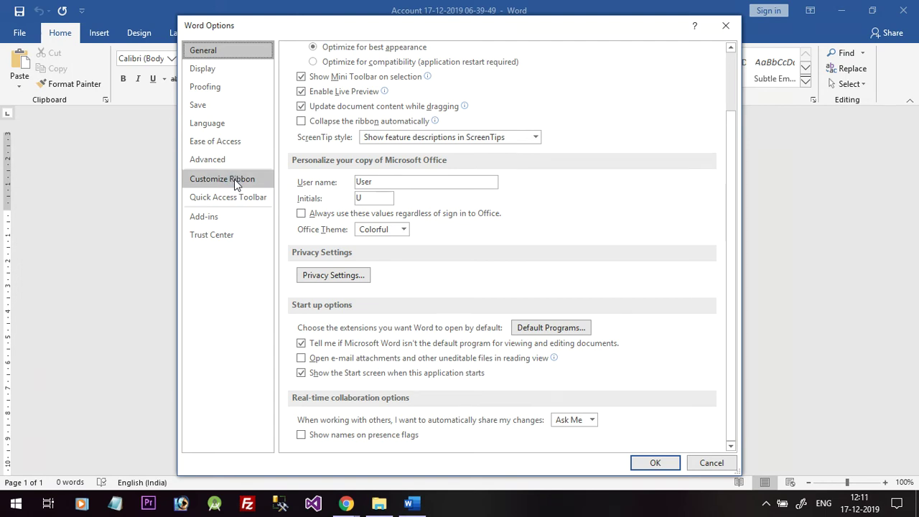
pyautogui.click(234, 179)
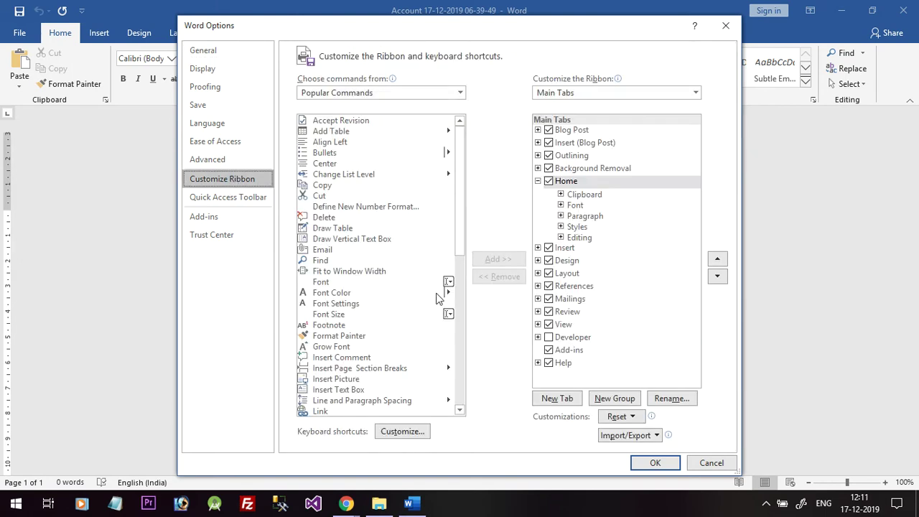
pyautogui.click(460, 92)
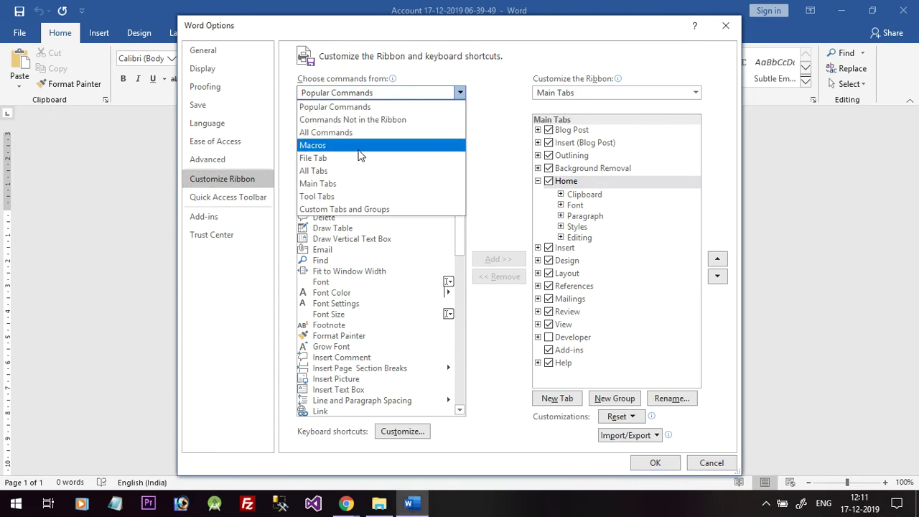
pyautogui.click(349, 158)
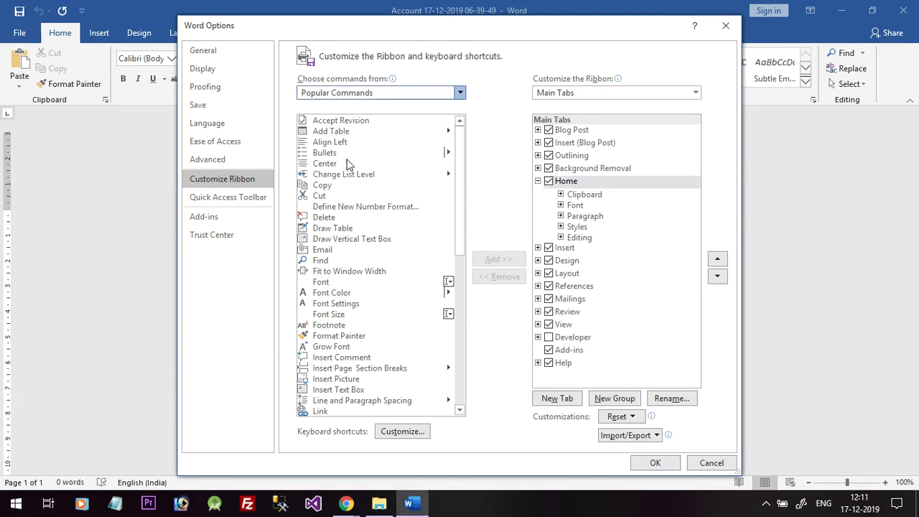
pyautogui.click(398, 89)
pyautogui.click(339, 171)
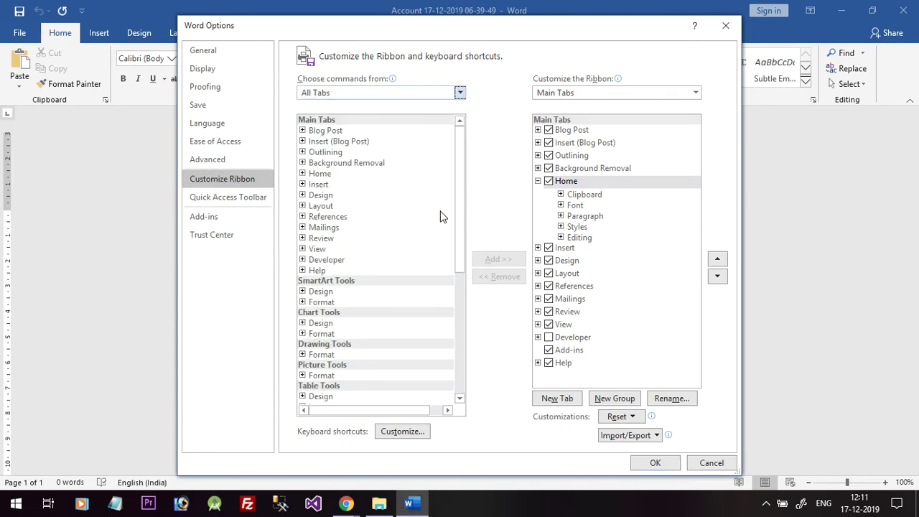
pyautogui.click(325, 261)
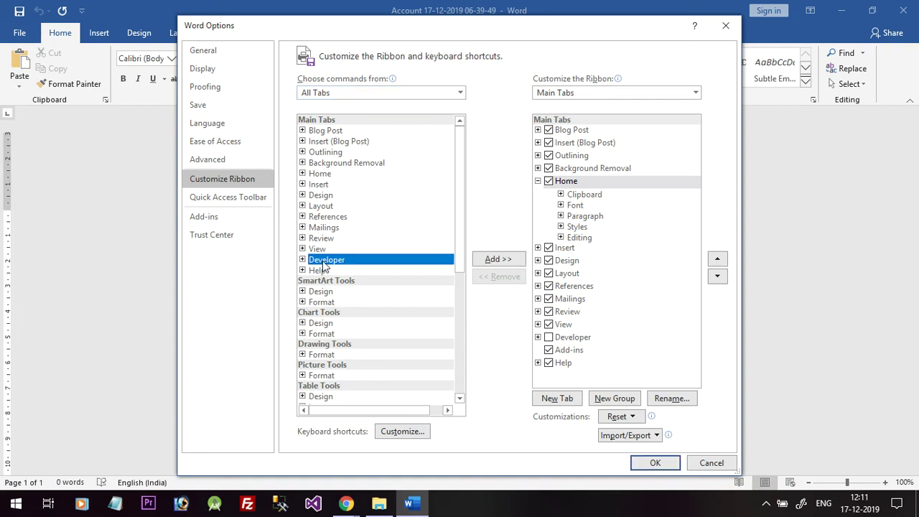
pyautogui.click(538, 181)
pyautogui.click(500, 263)
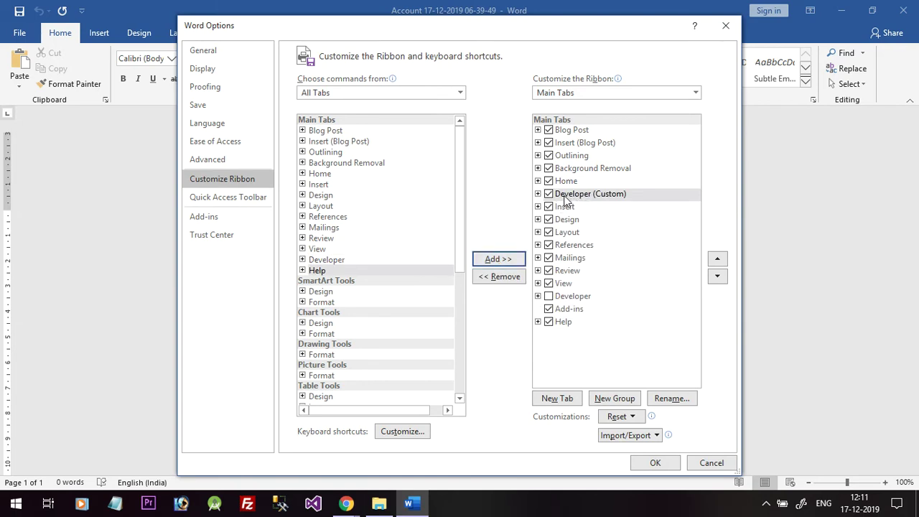
pyautogui.click(501, 278)
# - Enable the built-in Developer tab among the main ribbon tabs and apply the options
pyautogui.click(549, 284)
pyautogui.click(563, 286)
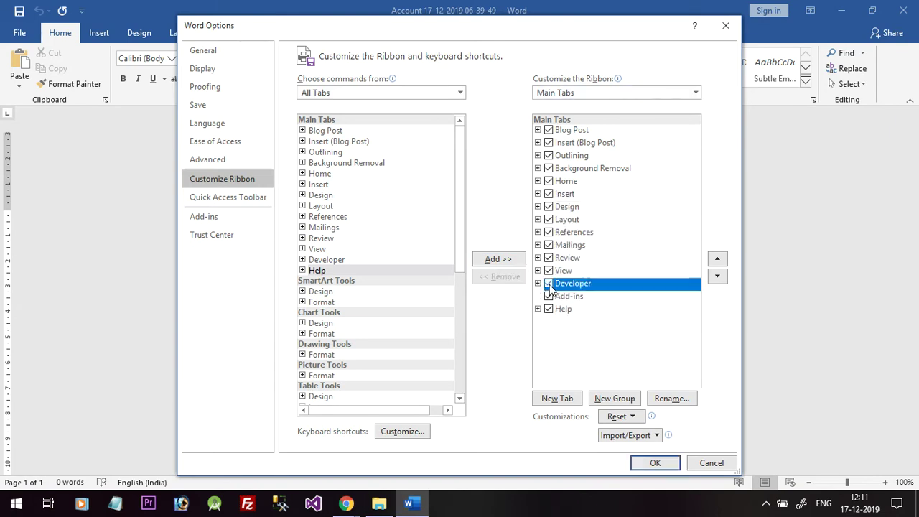
pyautogui.click(653, 463)
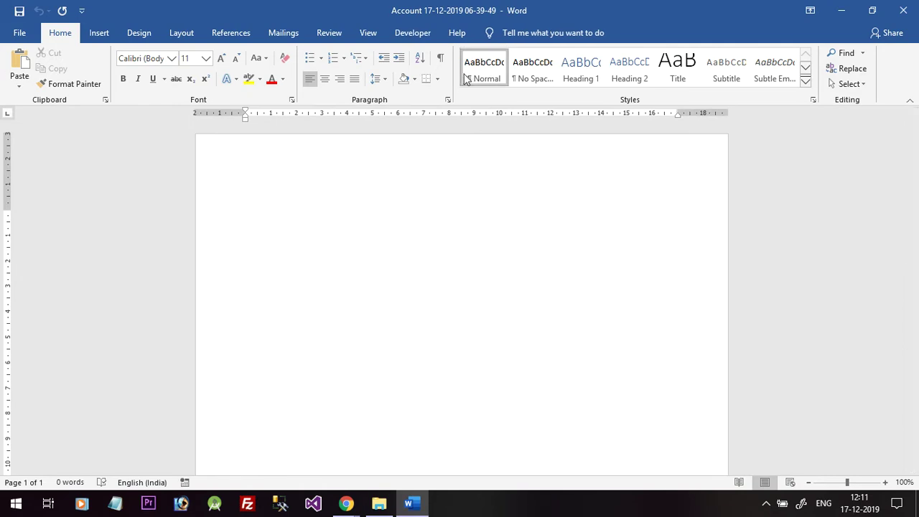
# - Show the XML Mapping pane and select the custom XML part urn:microsoft-crm/document-template/account/1/
pyautogui.click(403, 37)
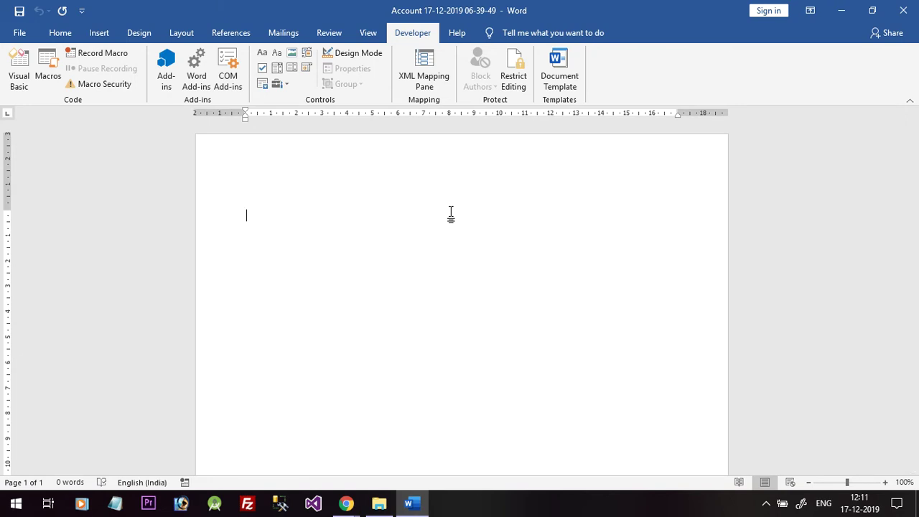
pyautogui.click(434, 66)
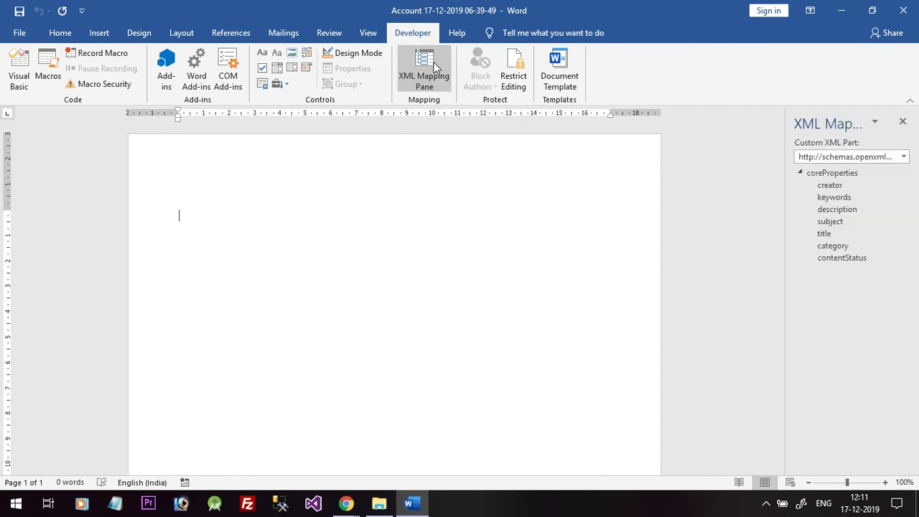
pyautogui.click(873, 124)
pyautogui.click(873, 123)
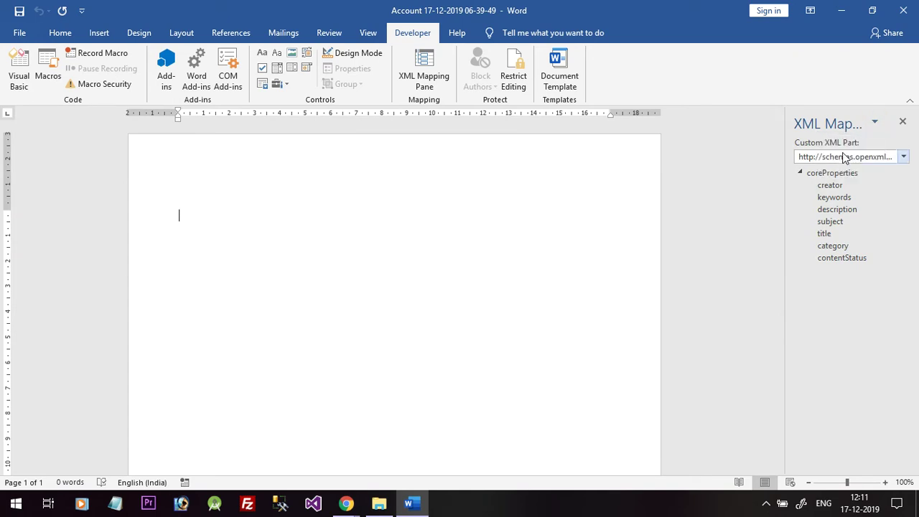
pyautogui.click(904, 157)
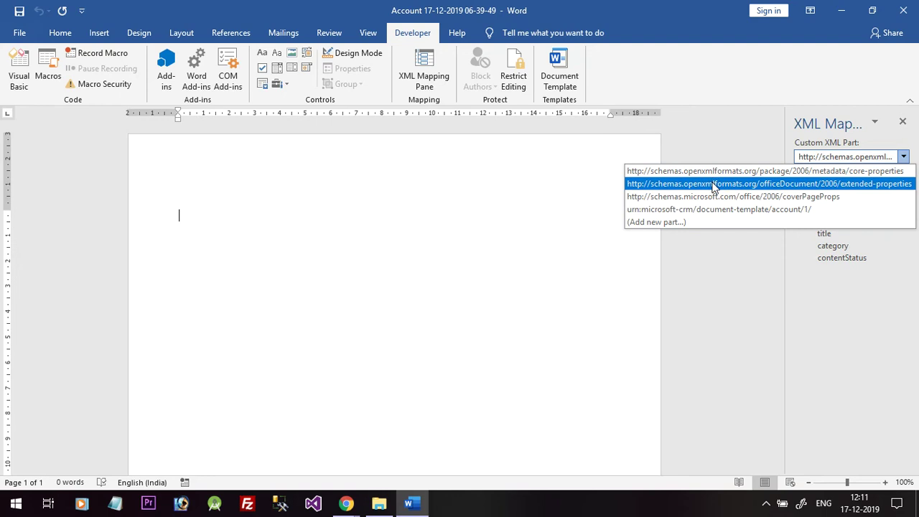
pyautogui.click(709, 209)
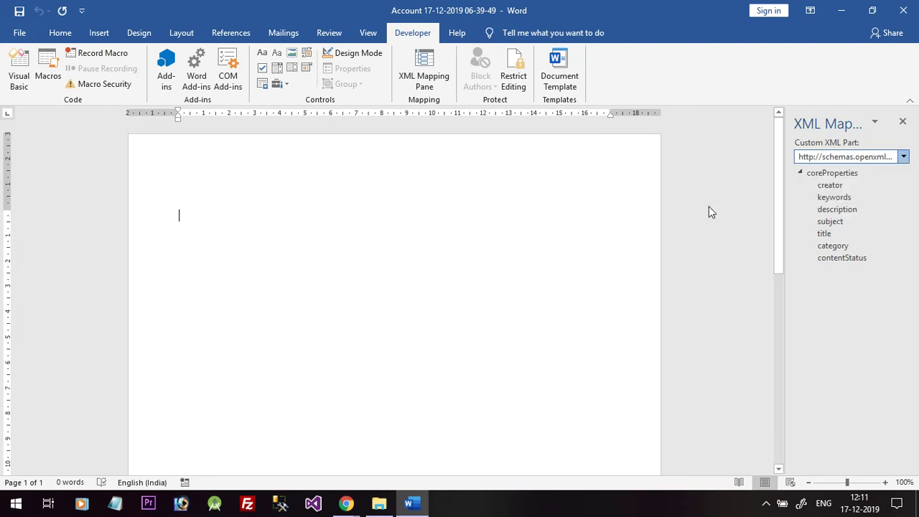
# - Expand the account node in the XML Mapping pane and widen the pane to fit the full field names
pyautogui.click(812, 186)
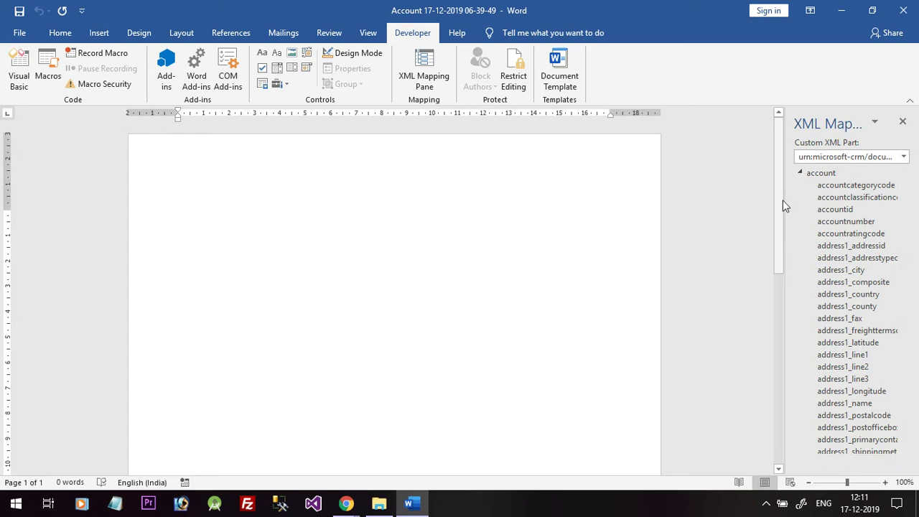
pyautogui.moveTo(786, 200); pyautogui.dragTo(734, 199)
pyautogui.click(781, 174)
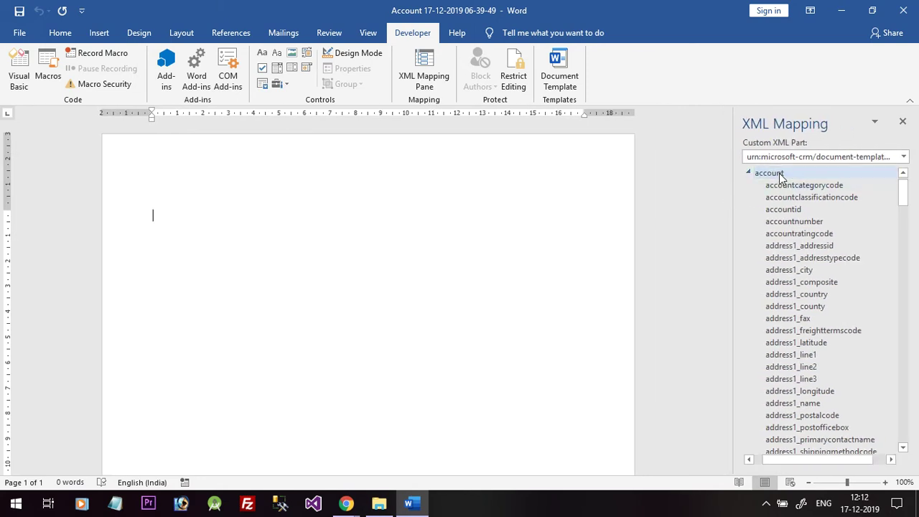
pyautogui.moveTo(904, 193)
pyautogui.mouseDown()
pyautogui.moveTo(907, 258)
pyautogui.moveTo(908, 181)
pyautogui.mouseUp()
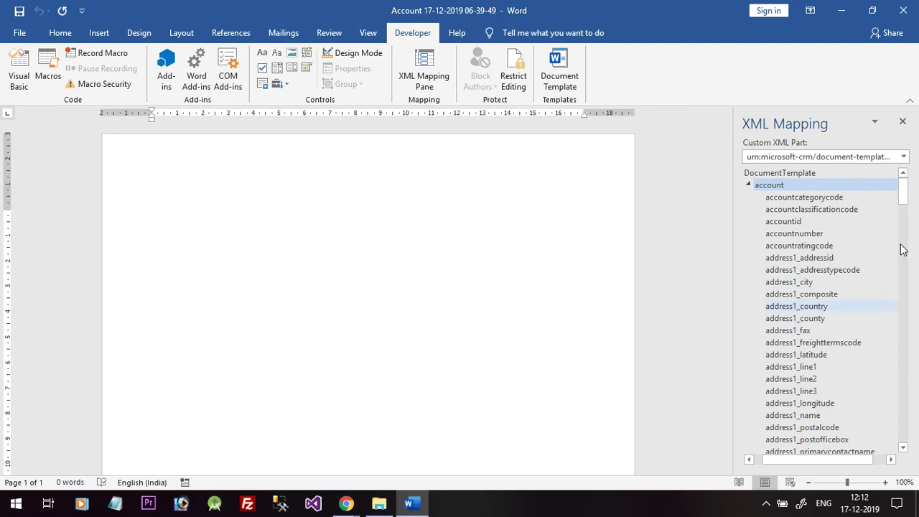
pyautogui.moveTo(910, 194); pyautogui.dragTo(907, 198)
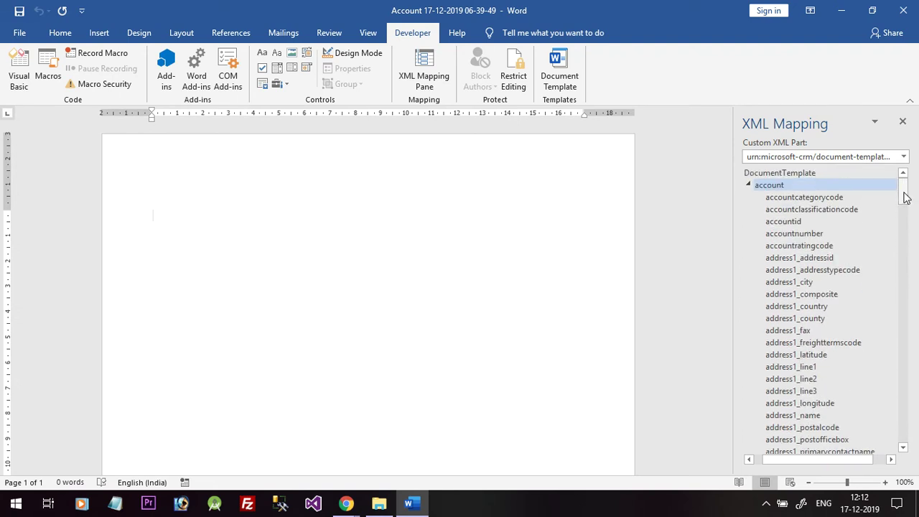
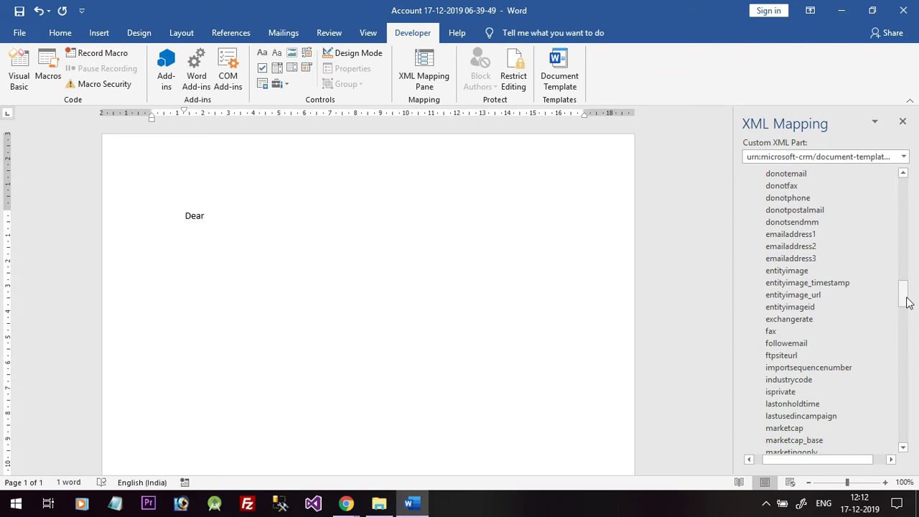
# - Insert the account's name field as a plain text content control after "Dear" and follow it with a comma
pyautogui.moveTo(907, 302); pyautogui.dragTo(907, 361)
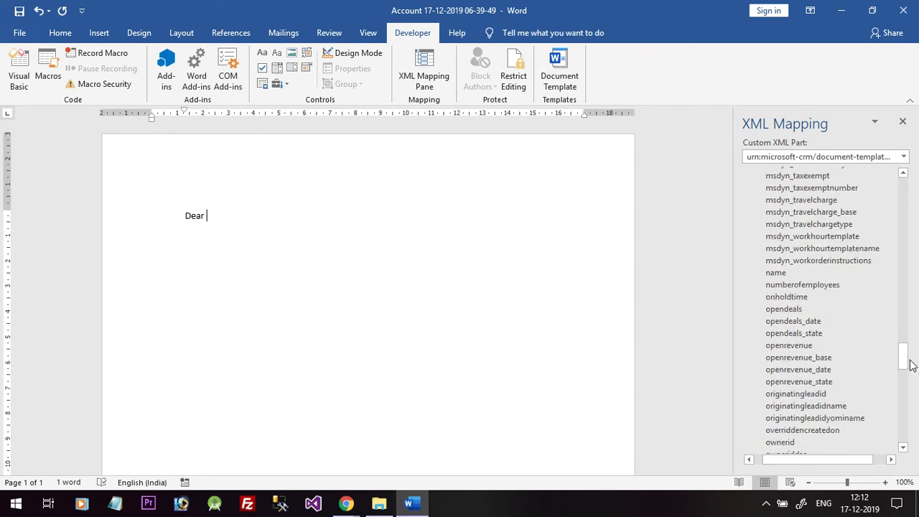
pyautogui.moveTo(905, 359); pyautogui.dragTo(905, 199)
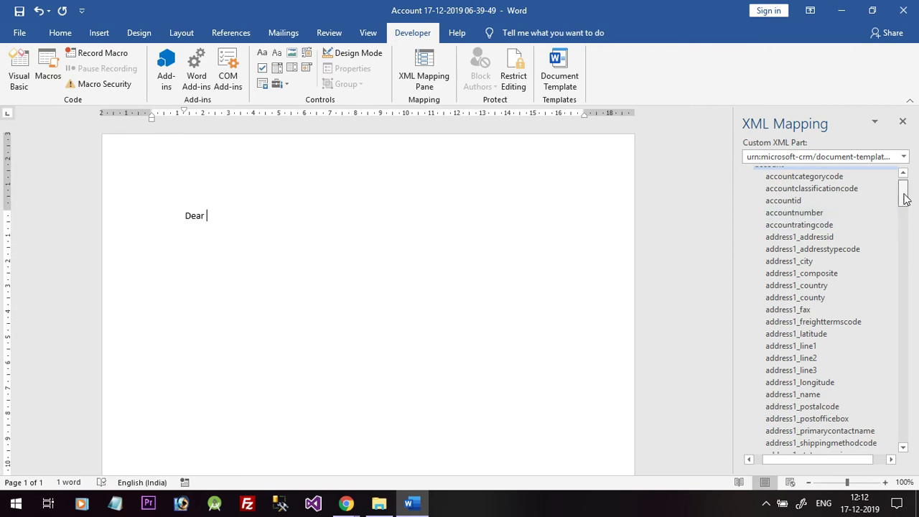
pyautogui.scroll(-4, 826, 201)
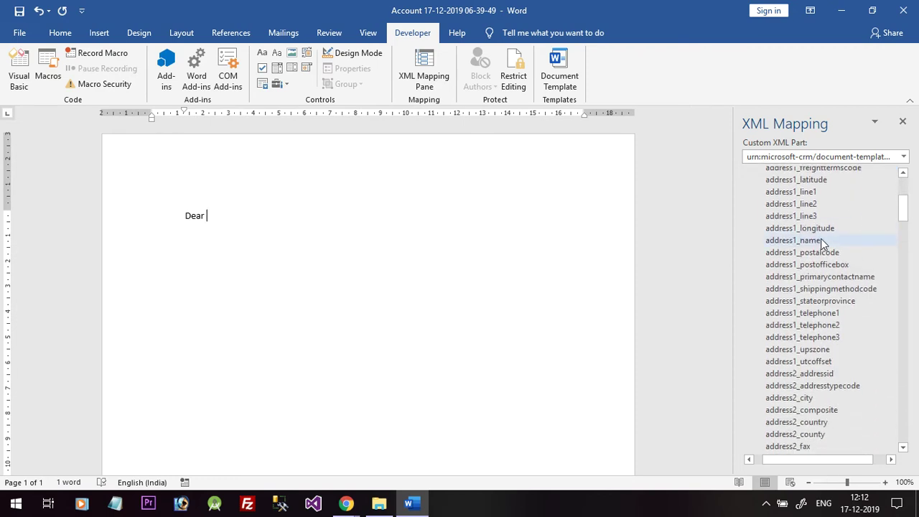
pyautogui.moveTo(906, 208); pyautogui.dragTo(911, 360)
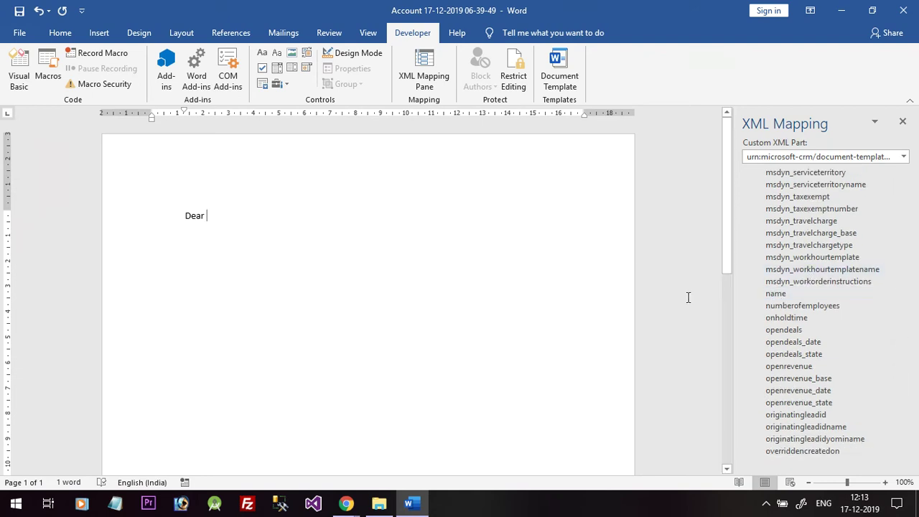
pyautogui.rightClick(785, 298)
pyautogui.moveTo(767, 307)
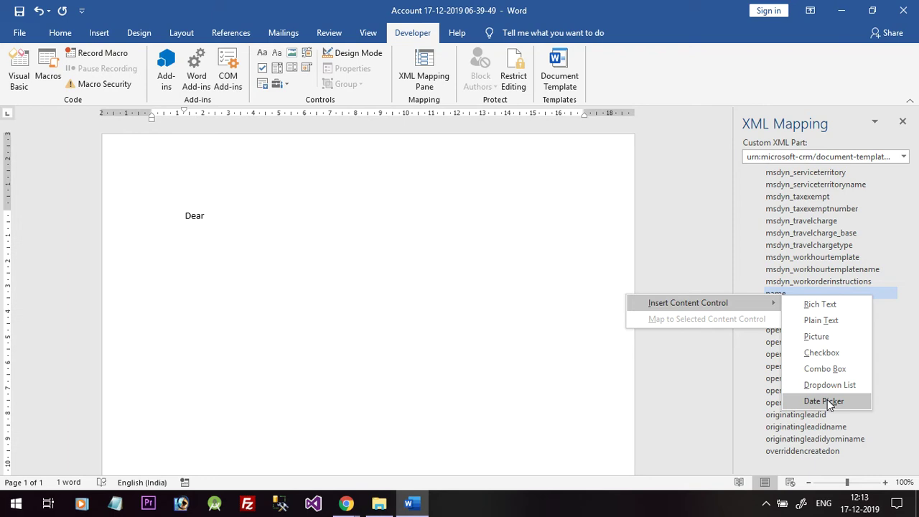
pyautogui.click(821, 320)
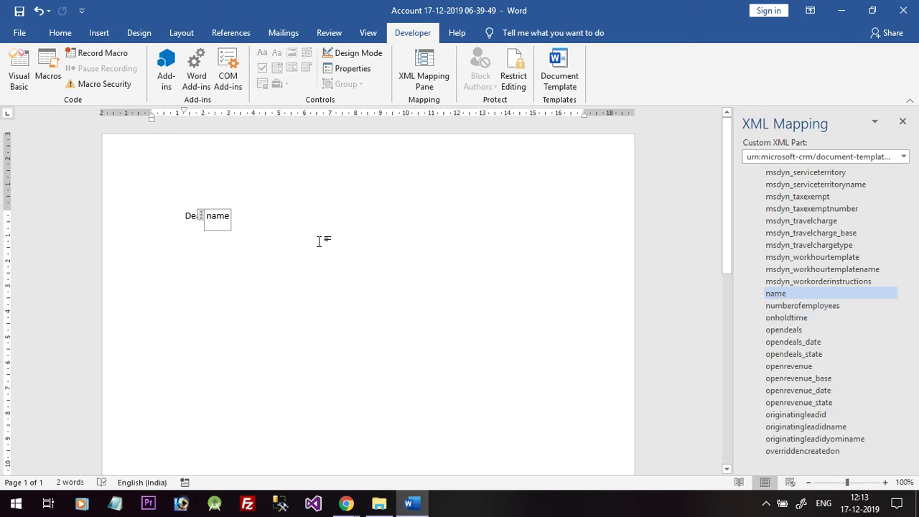
pyautogui.click(239, 215)
pyautogui.write(', ')
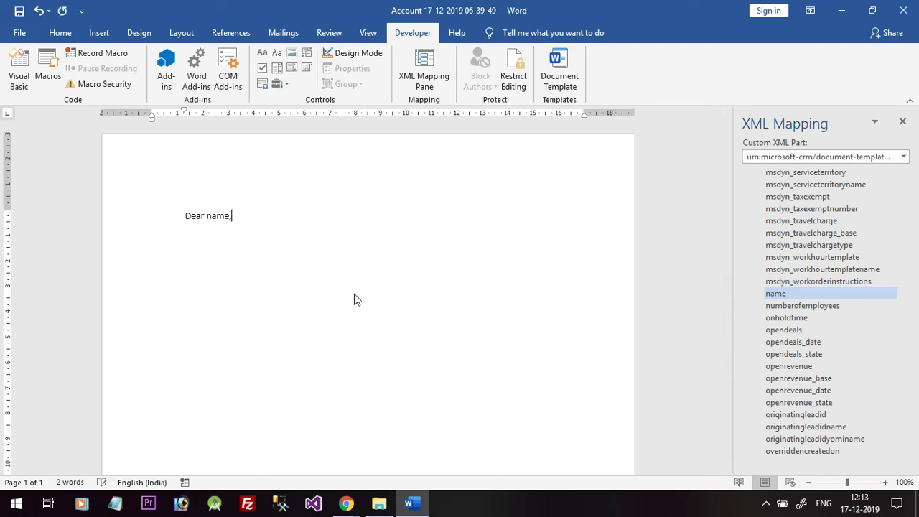
# - Below the greeting, write the lines "Thank you for your interest." and "Please find the below data:"
pyautogui.write('Thank you for your interst.')
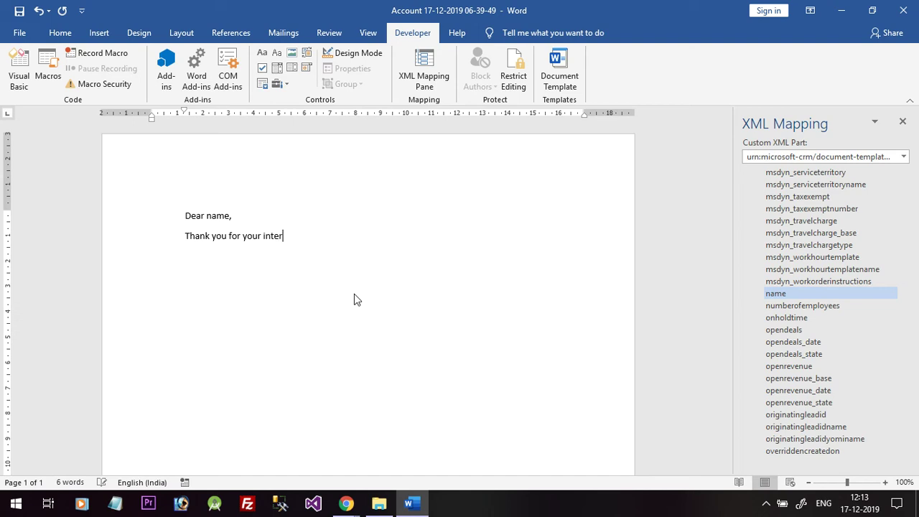
pyautogui.press('BackSpace')
pyautogui.press('BackSpace')
pyautogui.press('BackSpace')
pyautogui.write('est.')
pyautogui.press('Return')
pyautogui.write('Please find the below data')
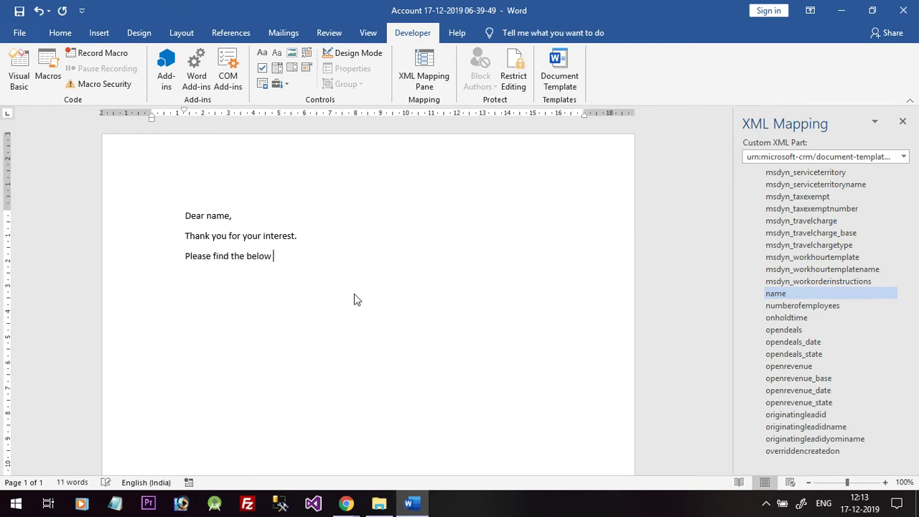
pyautogui.write(':')
pyautogui.press('Return')
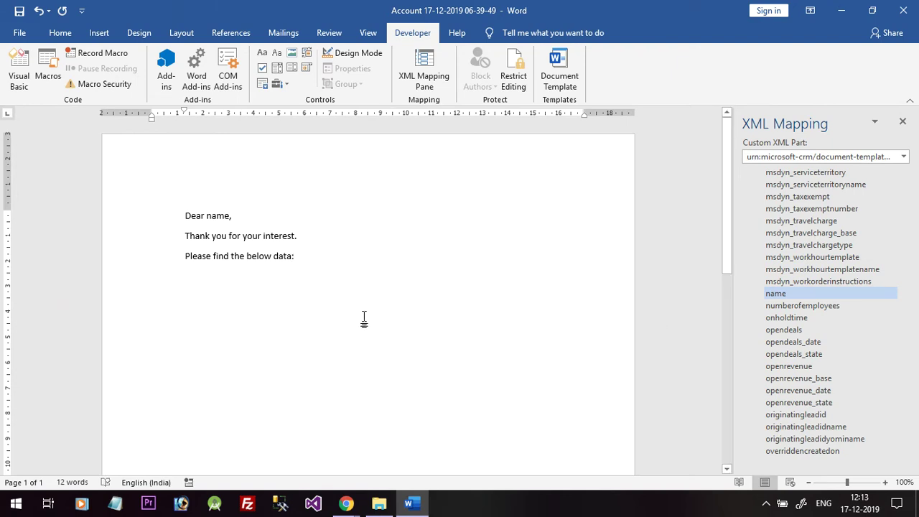
# - Add an "Account Number :" line followed by a plain text content control mapped to the accountnumber field
pyautogui.moveTo(905, 352); pyautogui.dragTo(904, 179)
pyautogui.moveTo(819, 239); pyautogui.dragTo(192, 302)
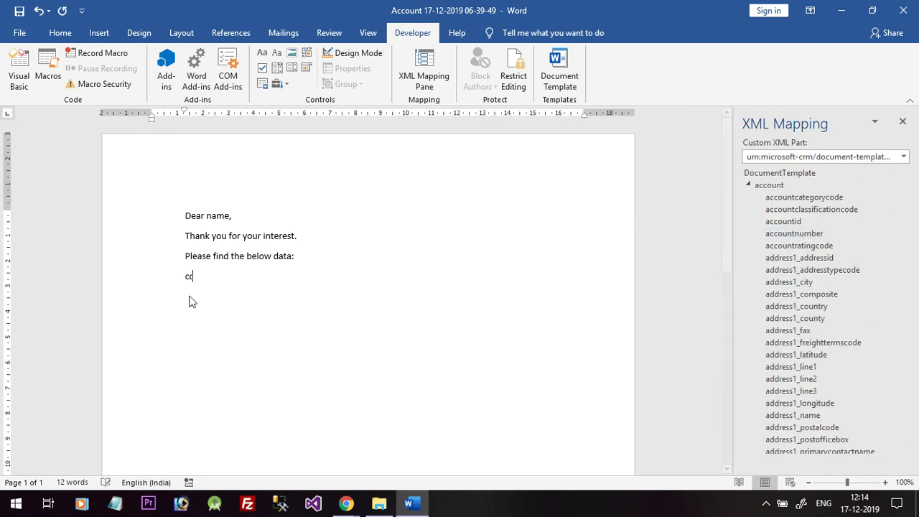
pyautogui.write('Account Number :')
pyautogui.rightClick(789, 237)
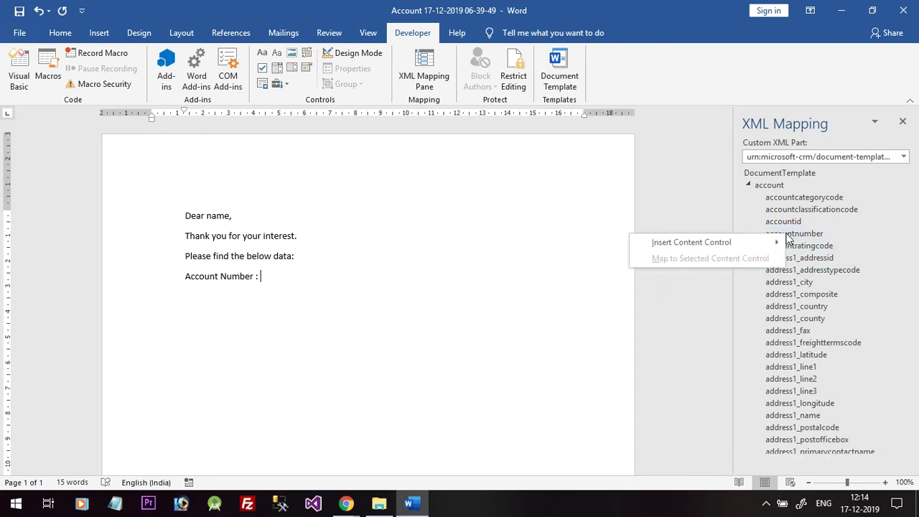
pyautogui.moveTo(766, 246)
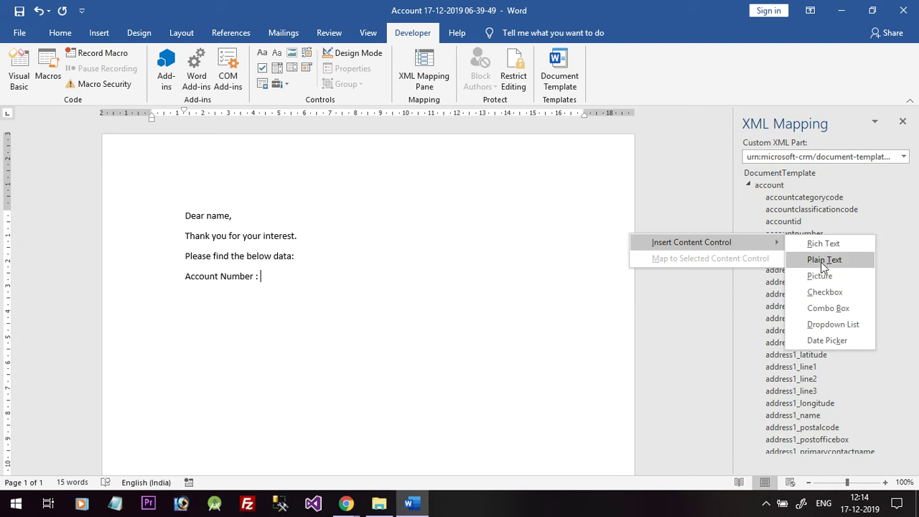
pyautogui.click(823, 260)
pyautogui.click(280, 243)
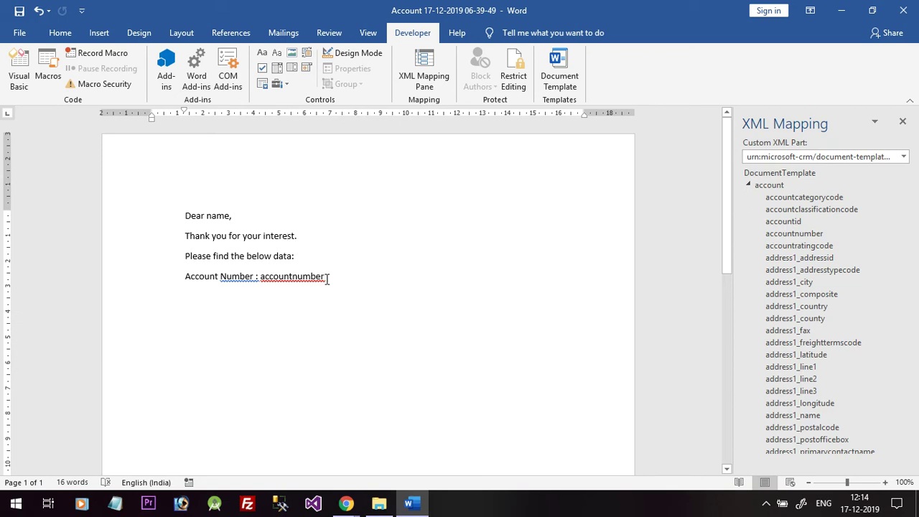
# - Save the letter document and close Word
pyautogui.click(261, 234)
pyautogui.hotkey('ctrl', 's')
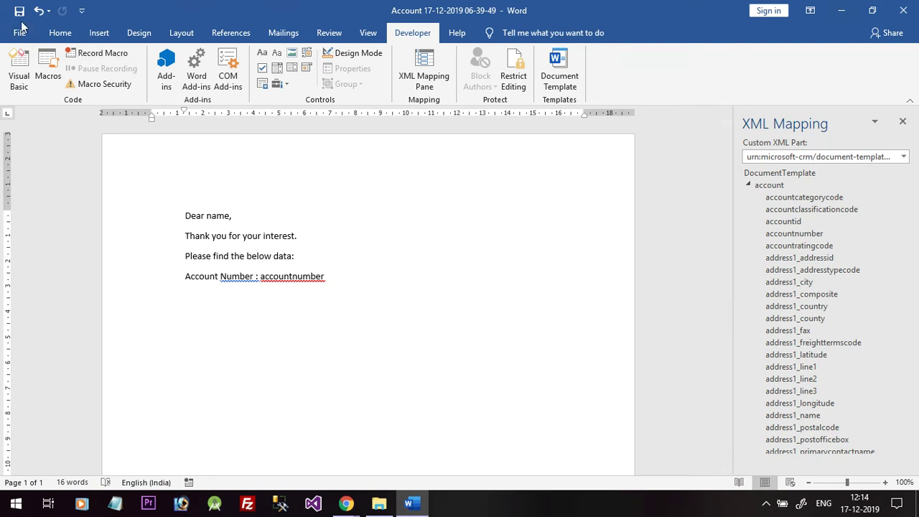
pyautogui.click(909, 10)
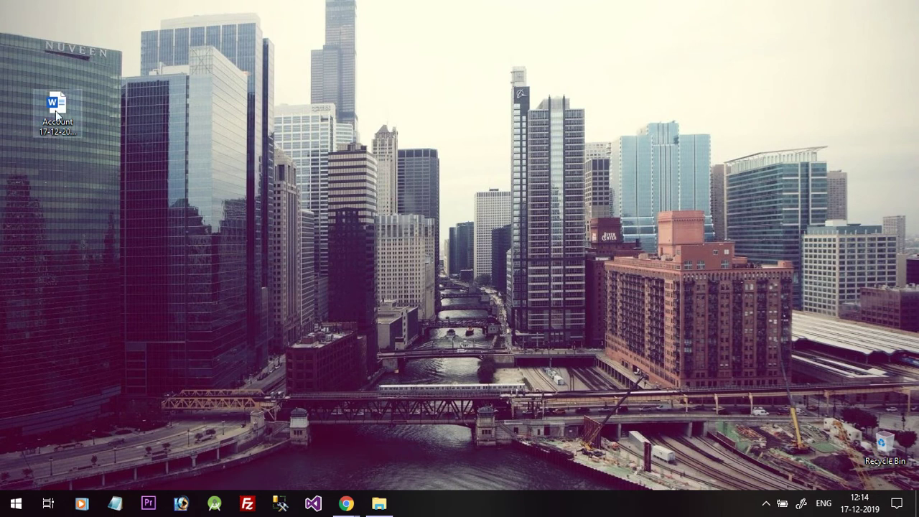
pyautogui.click(55, 103)
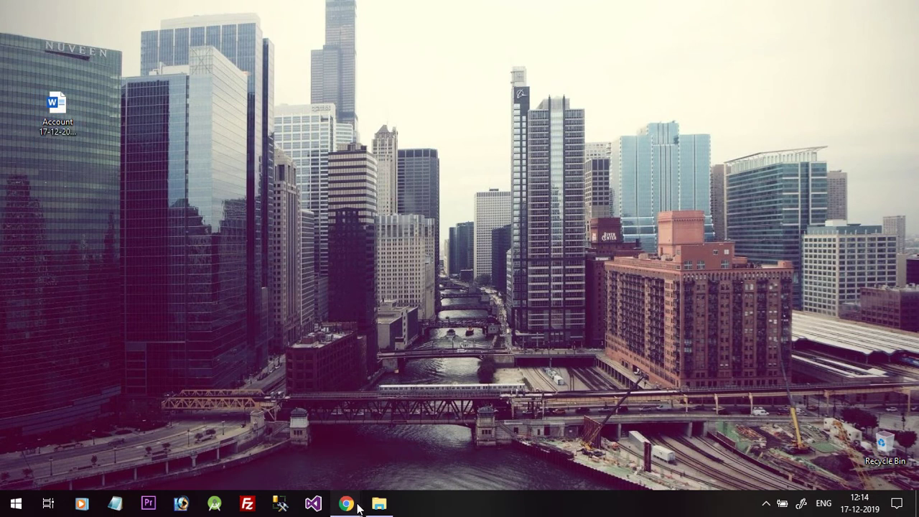
pyautogui.moveTo(348, 505)
pyautogui.click(285, 432)
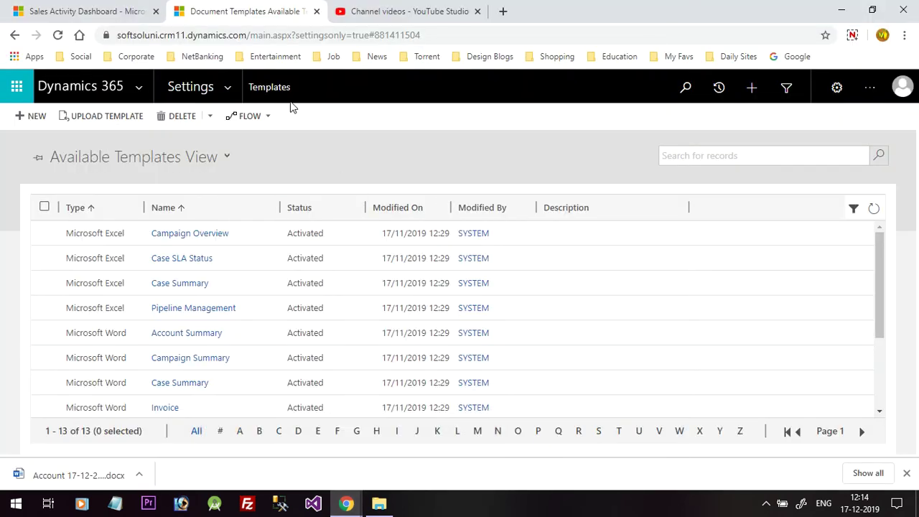
pyautogui.click(104, 119)
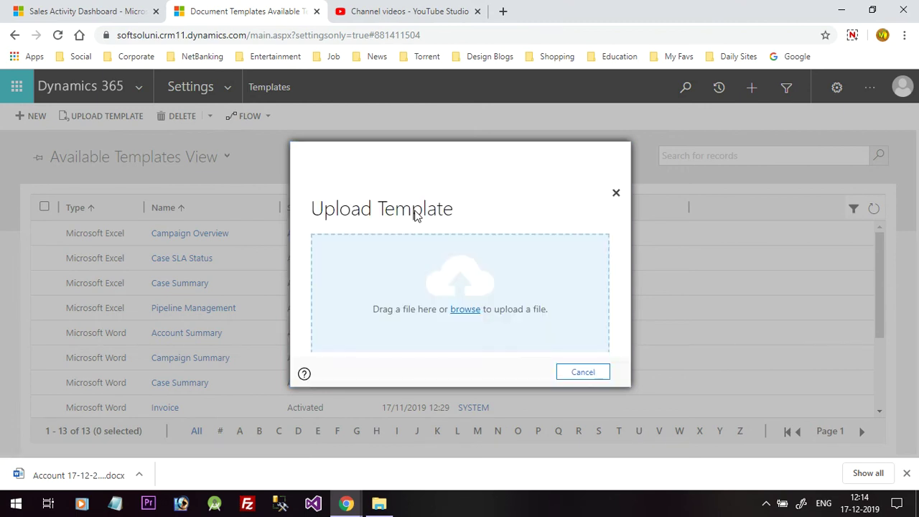
pyautogui.click(471, 315)
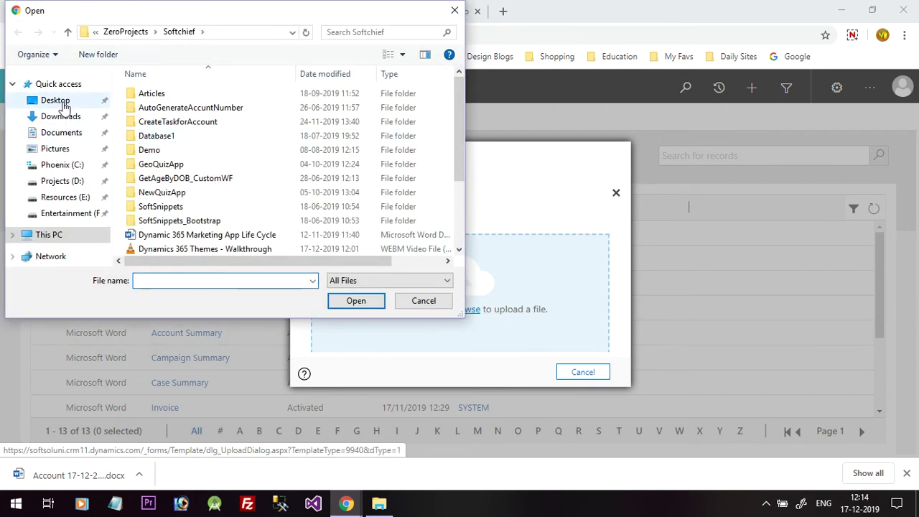
pyautogui.click(57, 101)
pyautogui.doubleClick(180, 97)
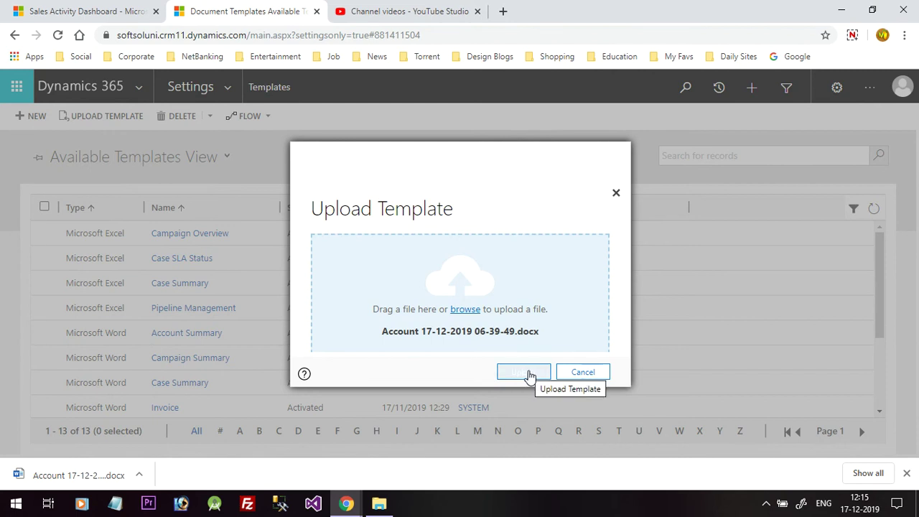
# - Go to the desktop and rename the saved Account Word document as "Accunt Letter Template"
pyautogui.click(379, 504)
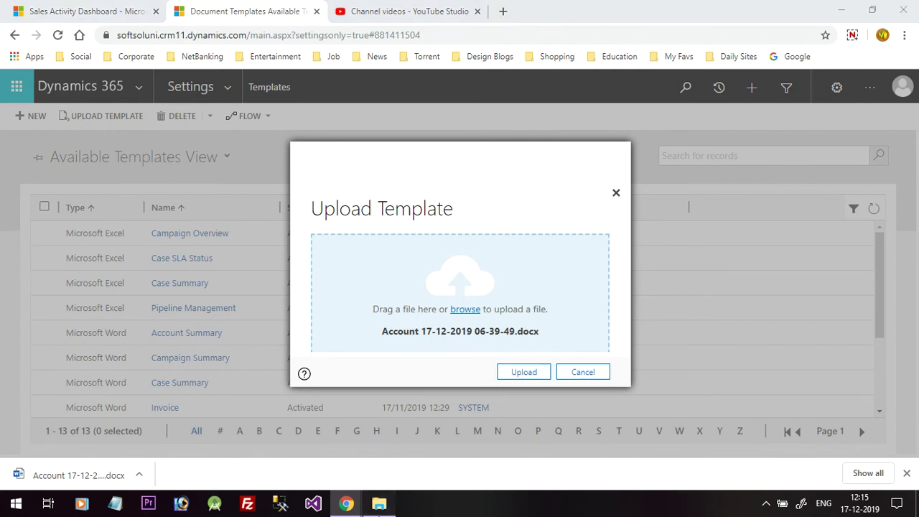
pyautogui.click(380, 504)
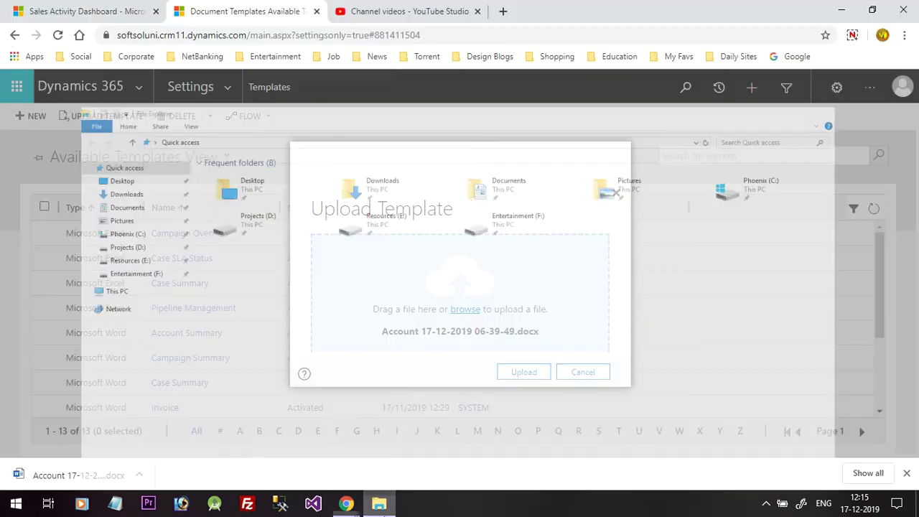
pyautogui.click(841, 10)
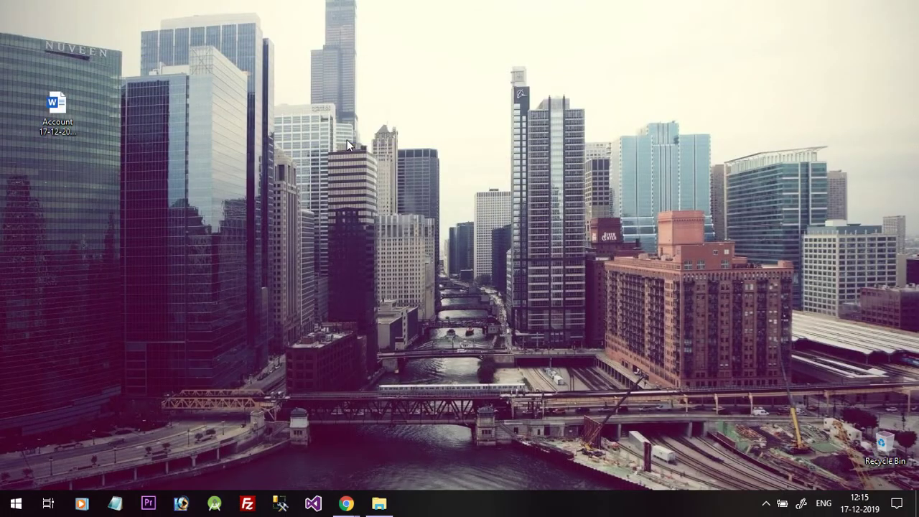
pyautogui.click(63, 133)
pyautogui.press('F2')
pyautogui.write('Account')
pyautogui.hotkey('ctrl', 'a')
pyautogui.write('Account L')
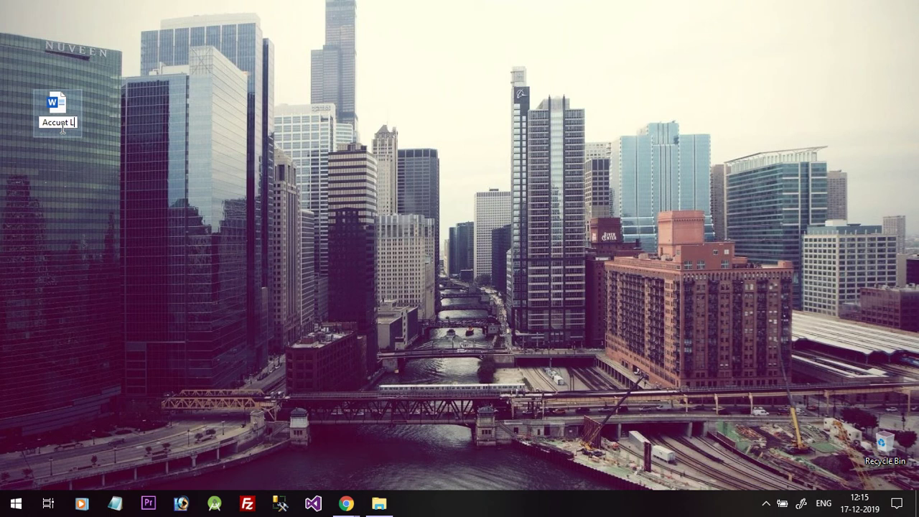
pyautogui.write('etter Template')
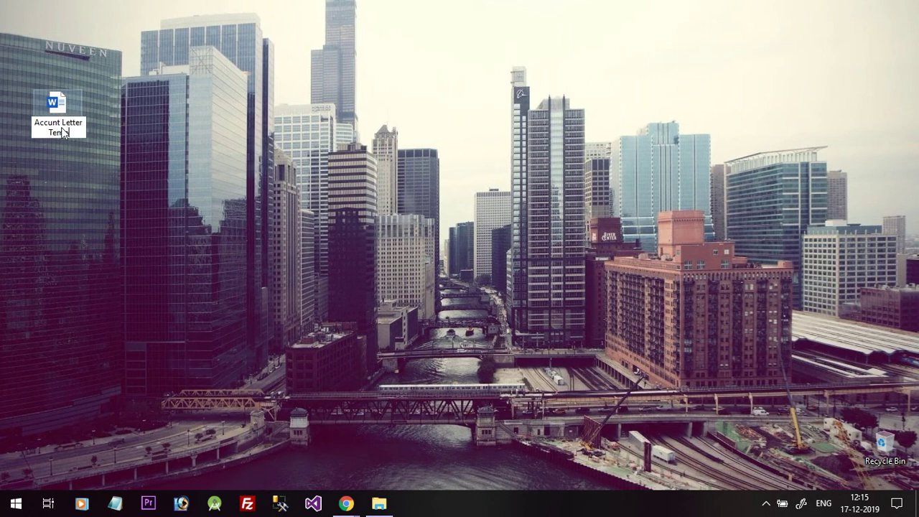
pyautogui.press('Return')
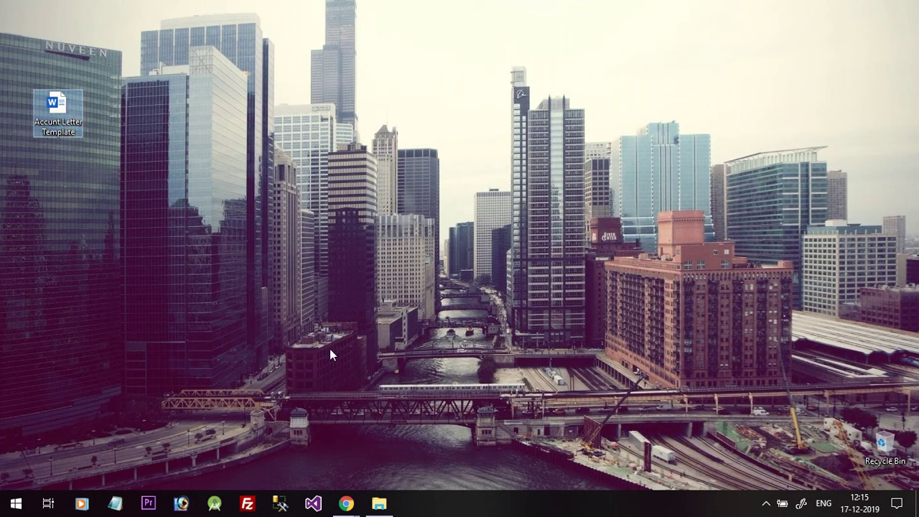
# - Return to Dynamics 365 in Chrome, discard the pending upload and upload Accunt Letter Template.docx as a document template
pyautogui.click(347, 504)
pyautogui.click(279, 450)
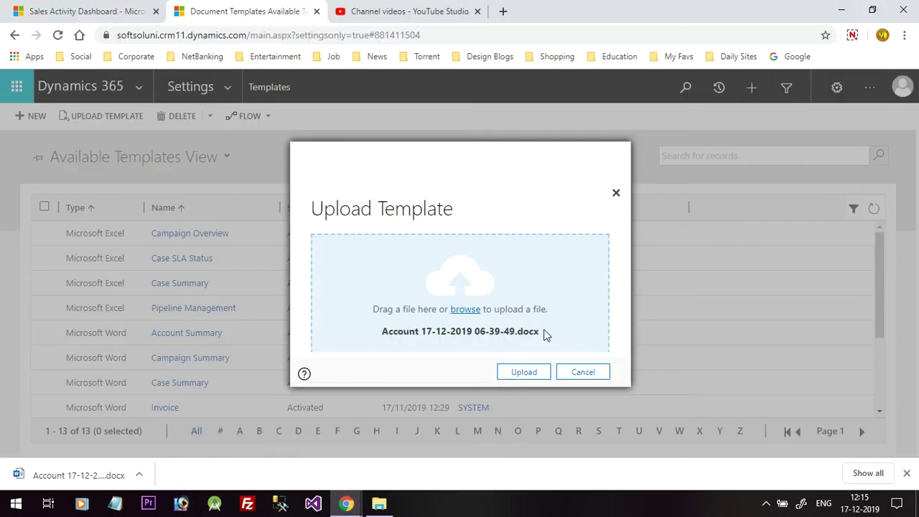
pyautogui.click(580, 372)
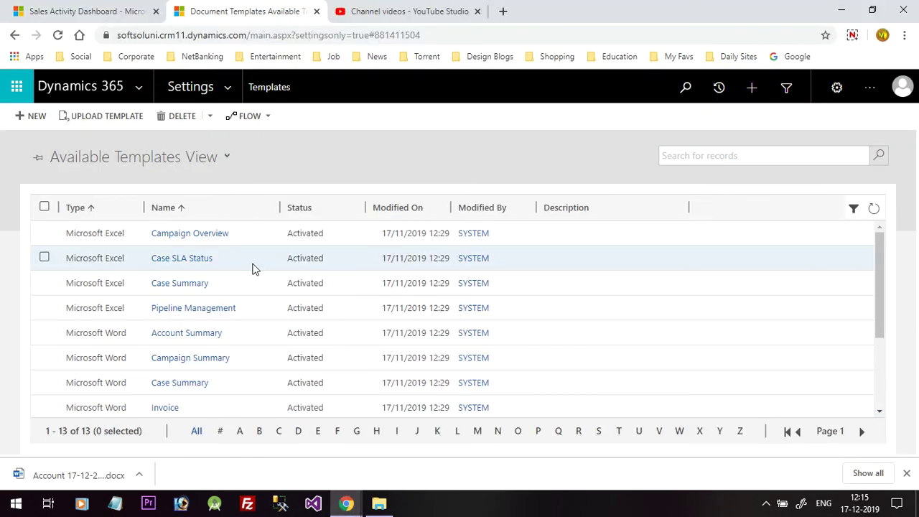
pyautogui.click(92, 120)
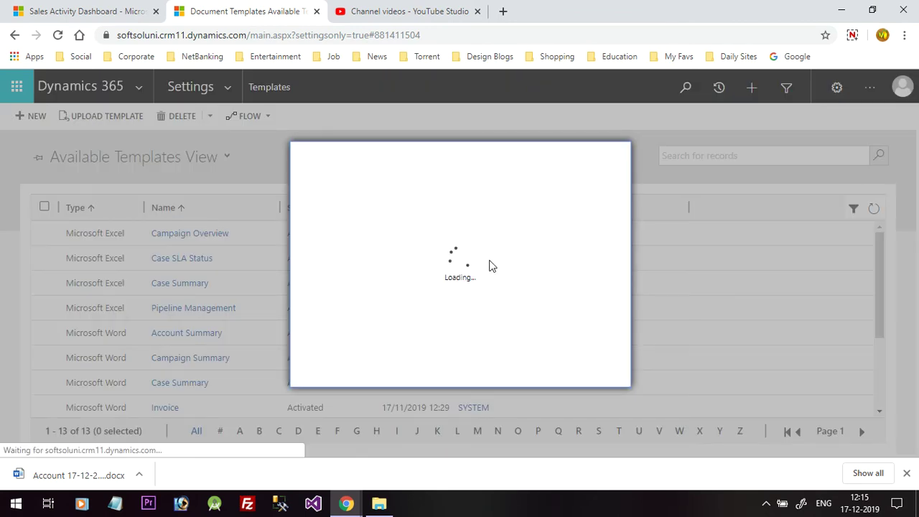
pyautogui.click(471, 311)
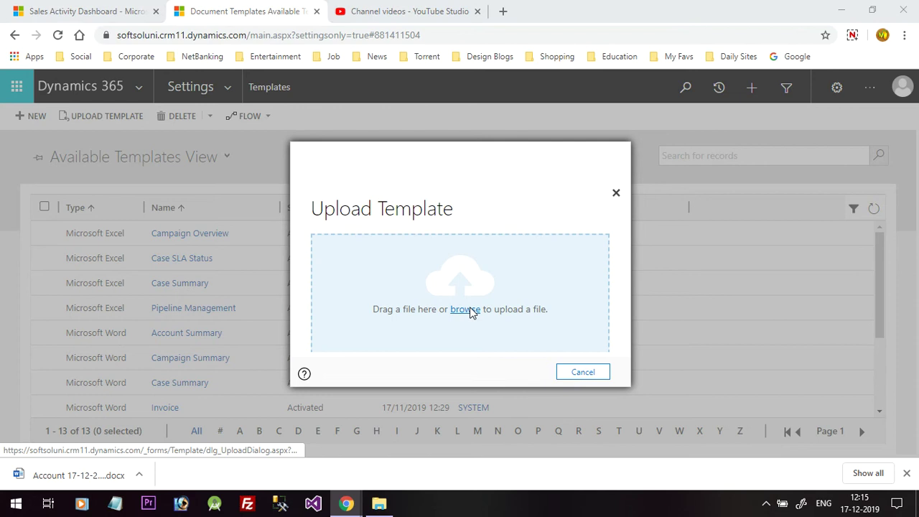
pyautogui.doubleClick(176, 96)
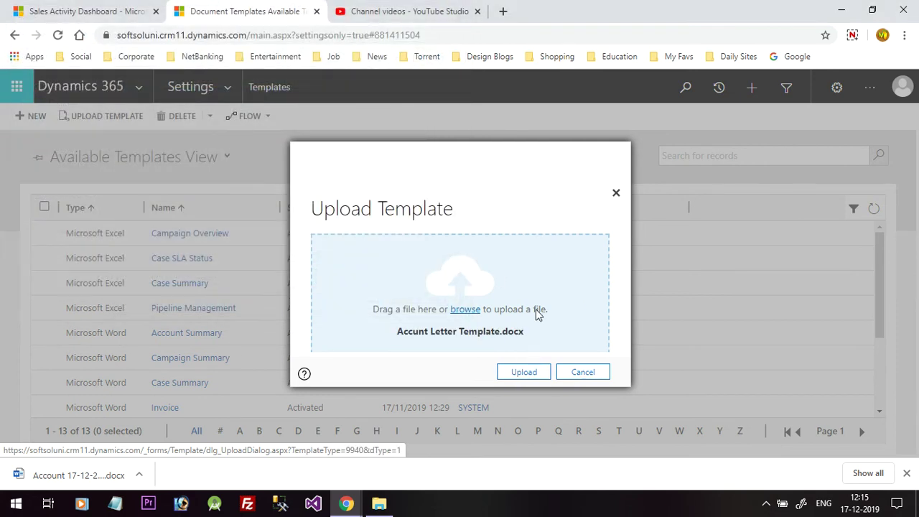
pyautogui.click(536, 374)
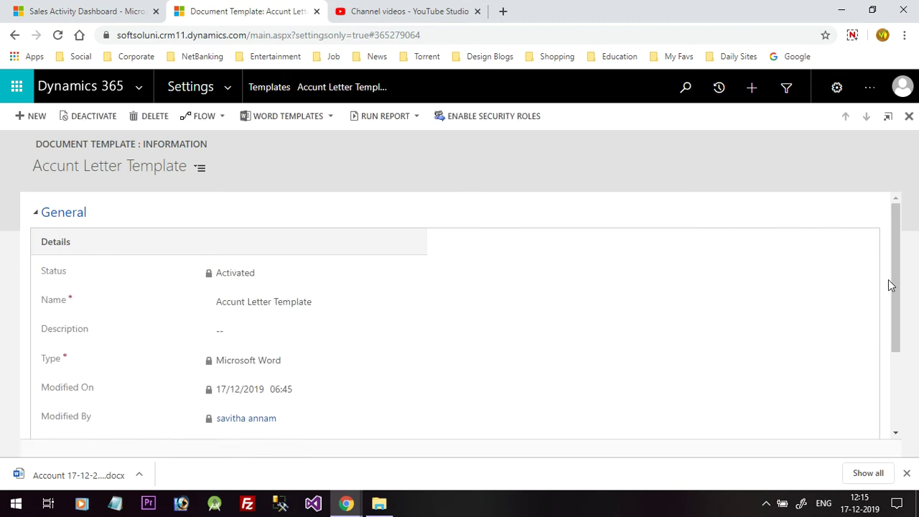
# - Leave the uploaded template's record for the open Sales Activity Dashboard page and reload that page
pyautogui.moveTo(895, 292); pyautogui.dragTo(906, 347)
pyautogui.moveTo(900, 357); pyautogui.dragTo(896, 204)
pyautogui.click(41, 10)
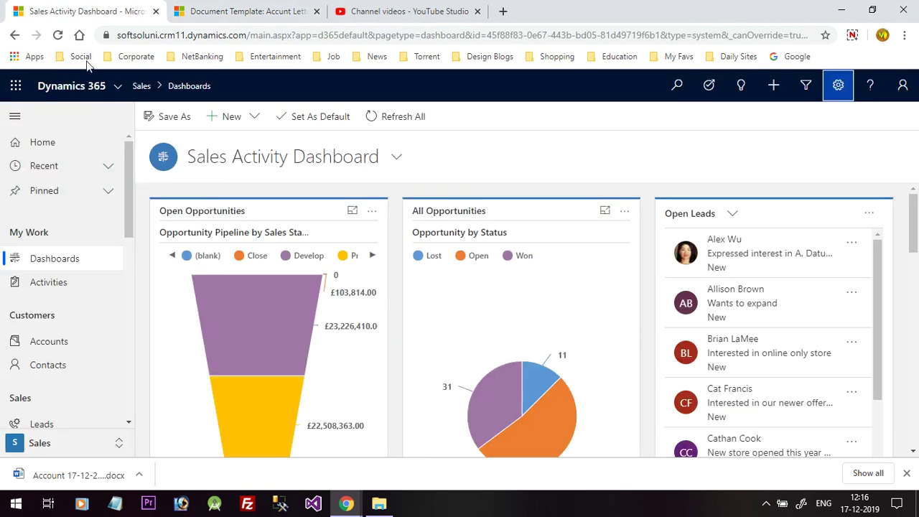
pyautogui.click(59, 36)
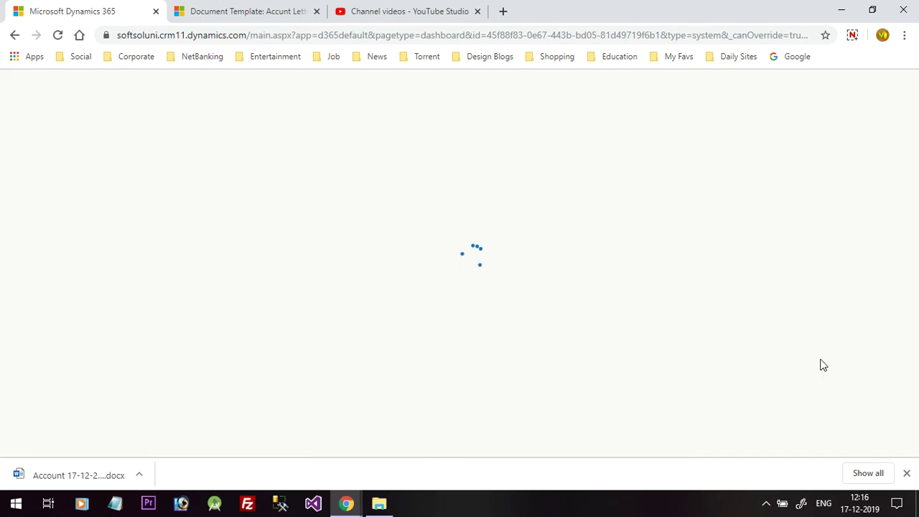
# - Dismiss the finished download and the legacy app notice, then open the Alpine Ski House record from the Accounts list
pyautogui.click(908, 474)
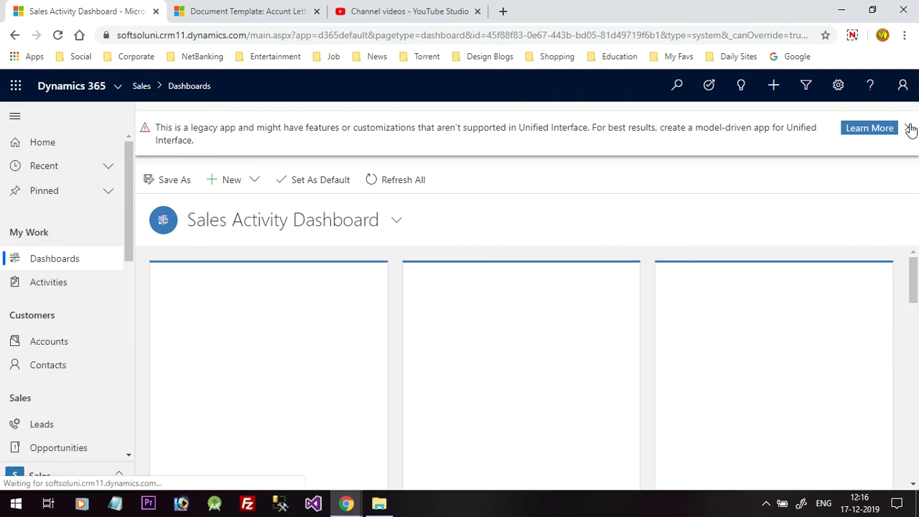
pyautogui.click(908, 128)
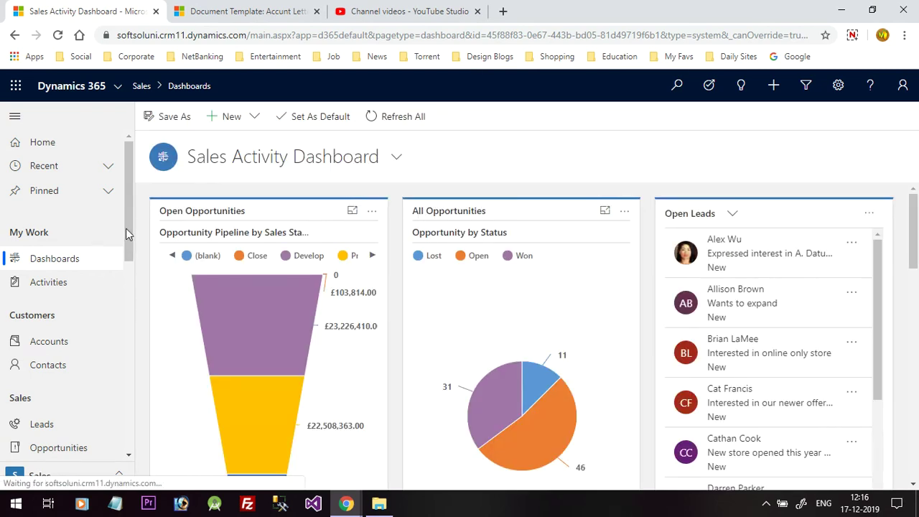
pyautogui.click(48, 338)
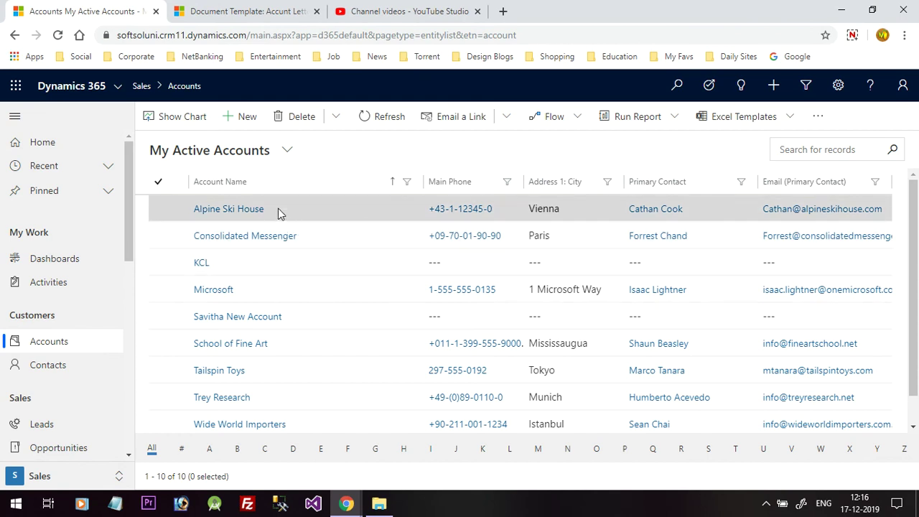
pyautogui.click(228, 209)
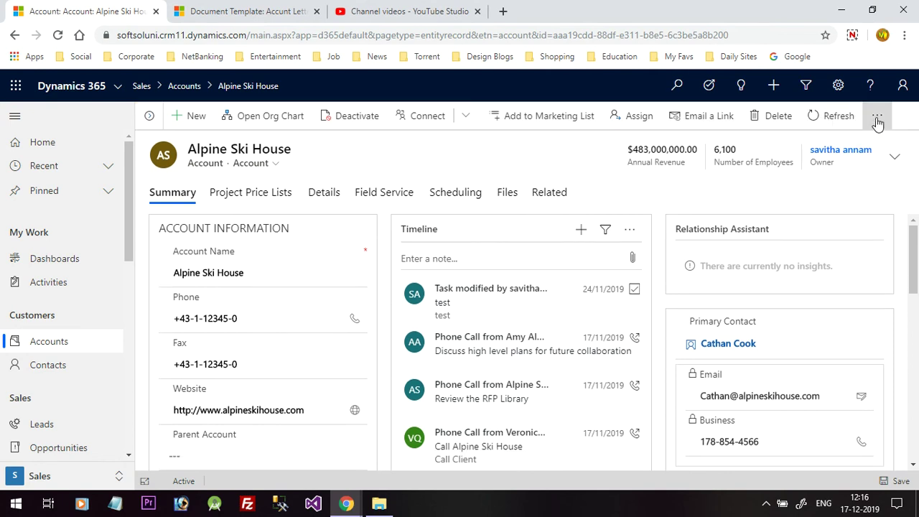
# - Generate a Word document for this account from Accunt Letter Template and save it to the Desktop under the suggested name
pyautogui.click(878, 121)
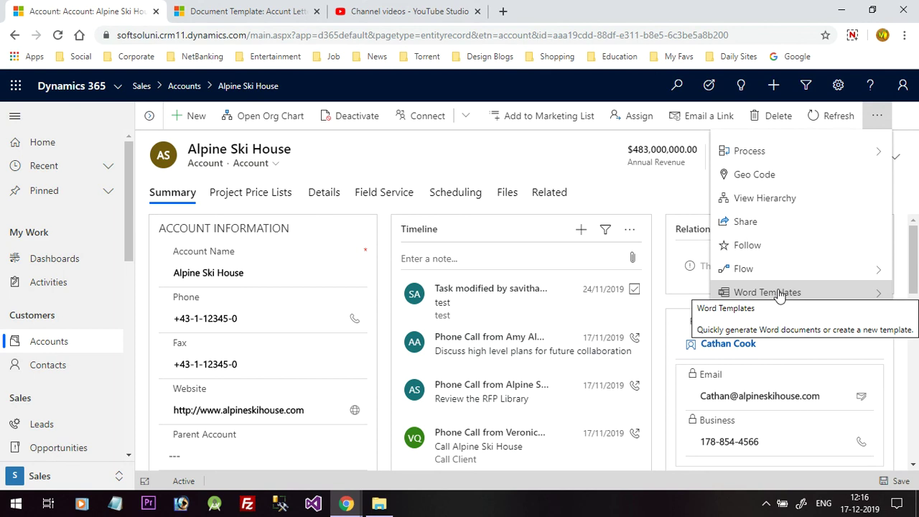
pyautogui.click(783, 294)
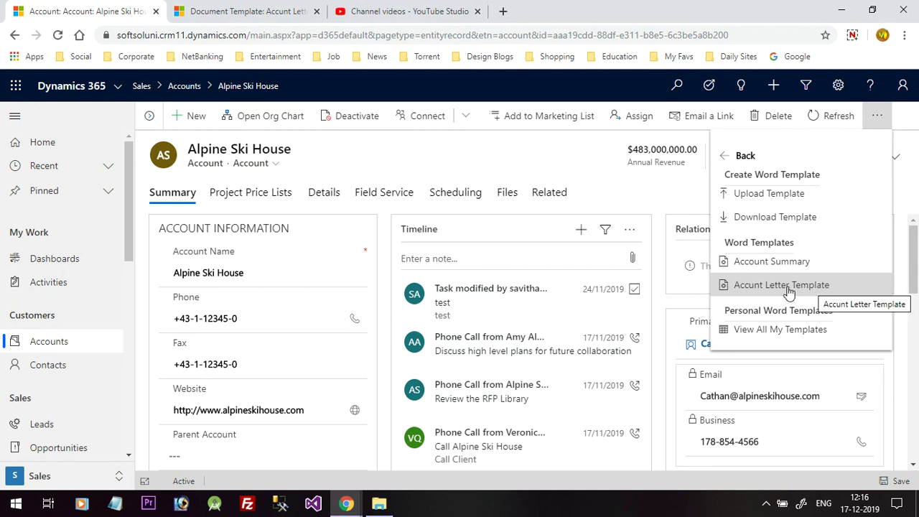
pyautogui.click(791, 286)
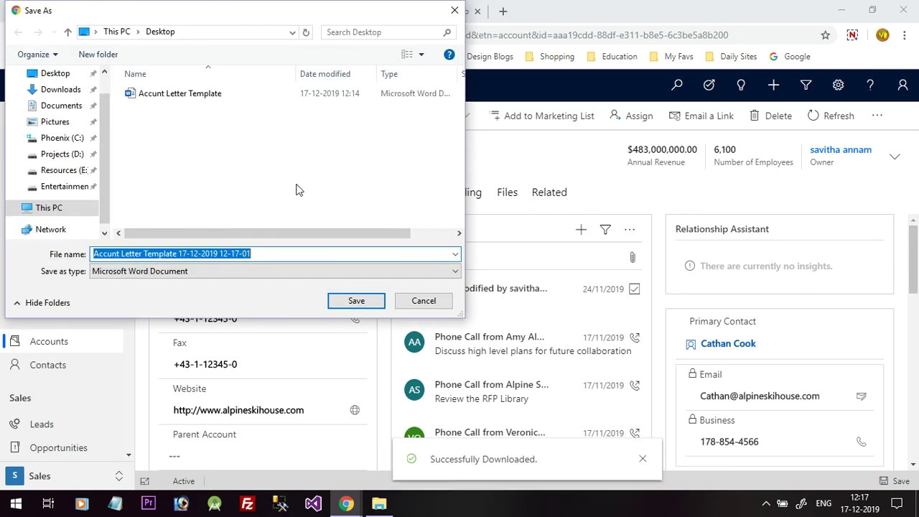
pyautogui.click(197, 253)
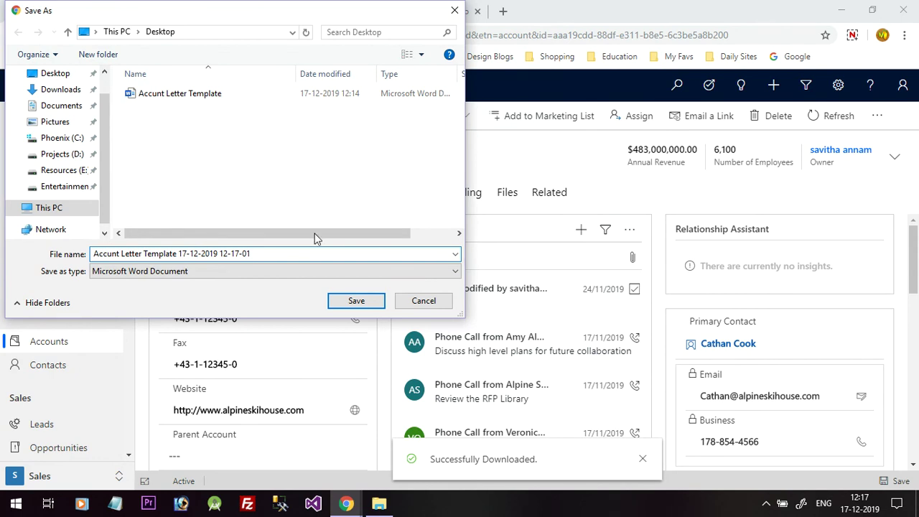
pyautogui.click(356, 301)
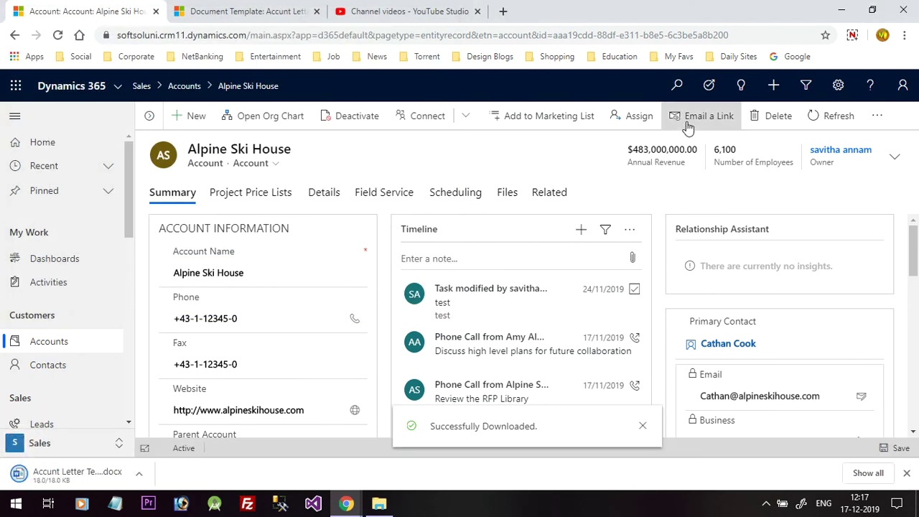
# - Open the generated letter from the desktop in Word, check the filled-in account name and account number, and close it
pyautogui.click(835, 7)
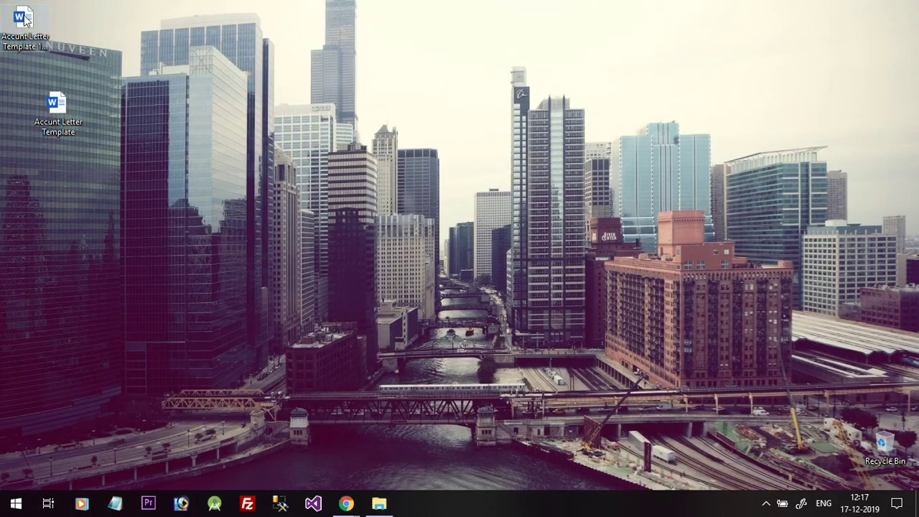
pyautogui.click(24, 19)
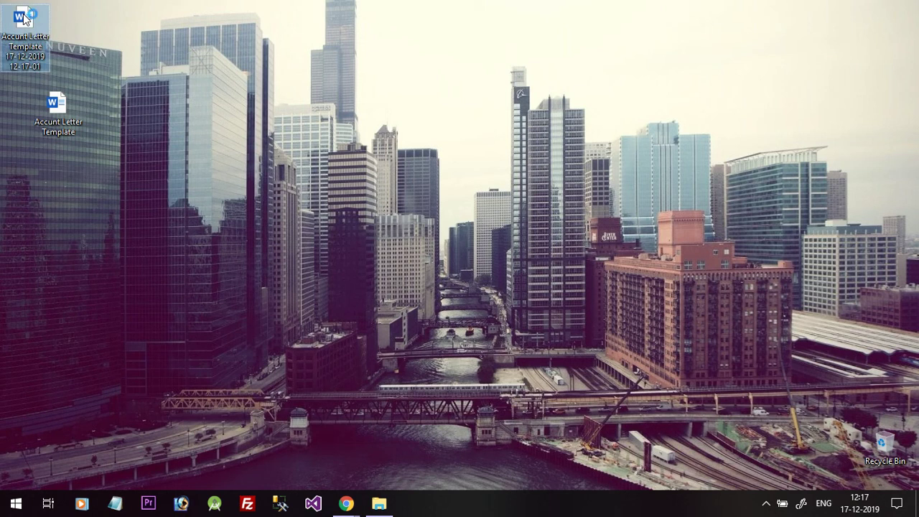
pyautogui.doubleClick(24, 19)
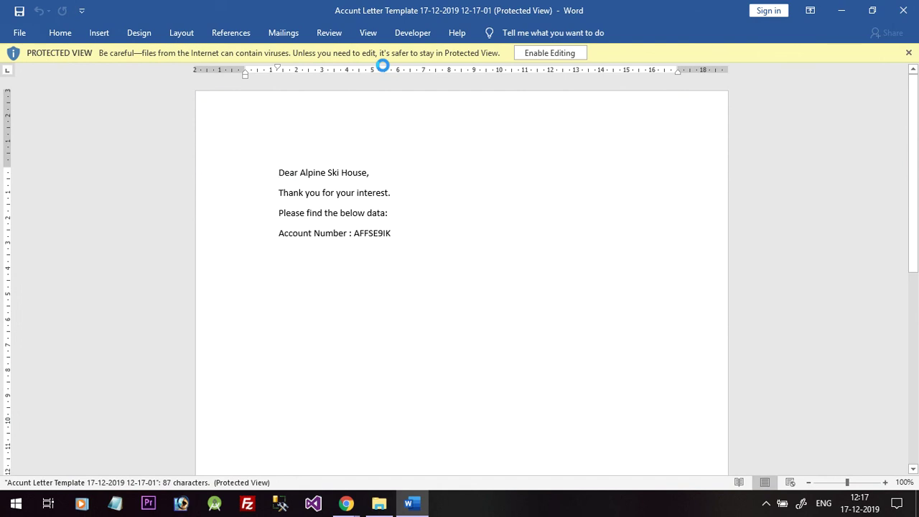
pyautogui.moveTo(302, 173); pyautogui.dragTo(368, 183)
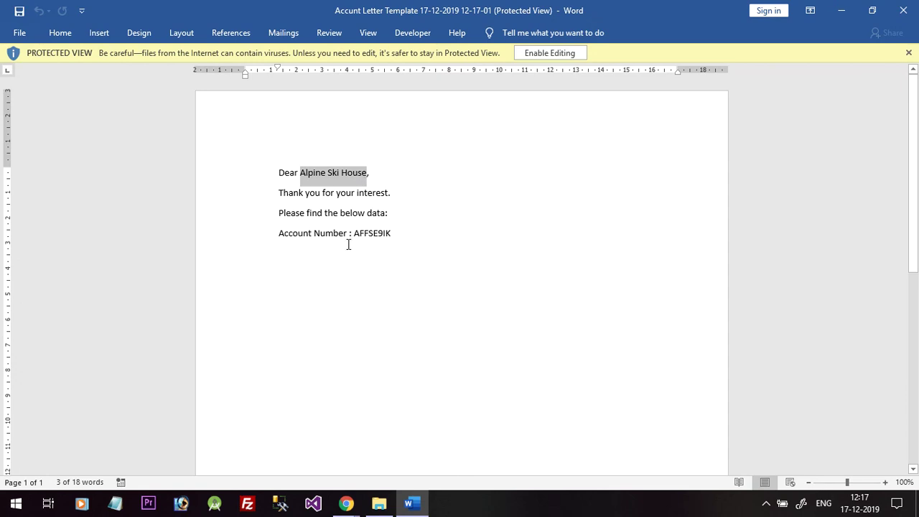
pyautogui.moveTo(355, 234); pyautogui.dragTo(395, 233)
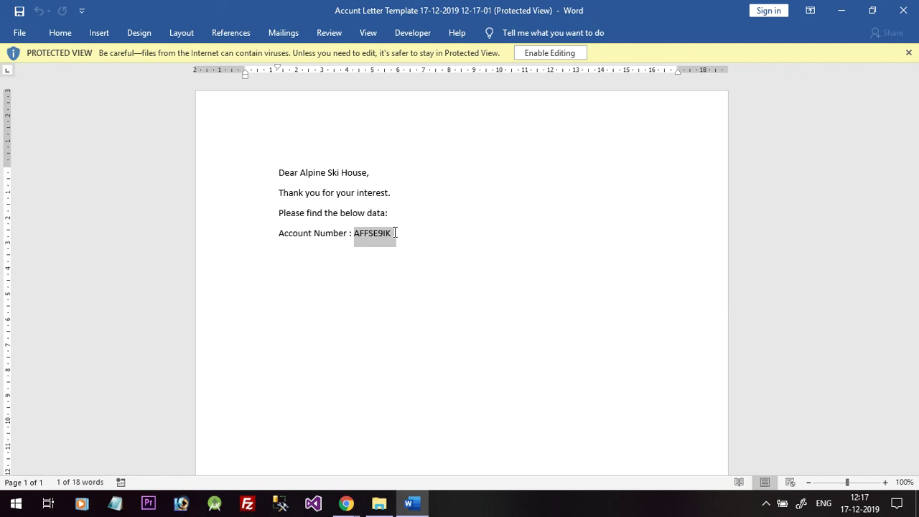
pyautogui.click(376, 237)
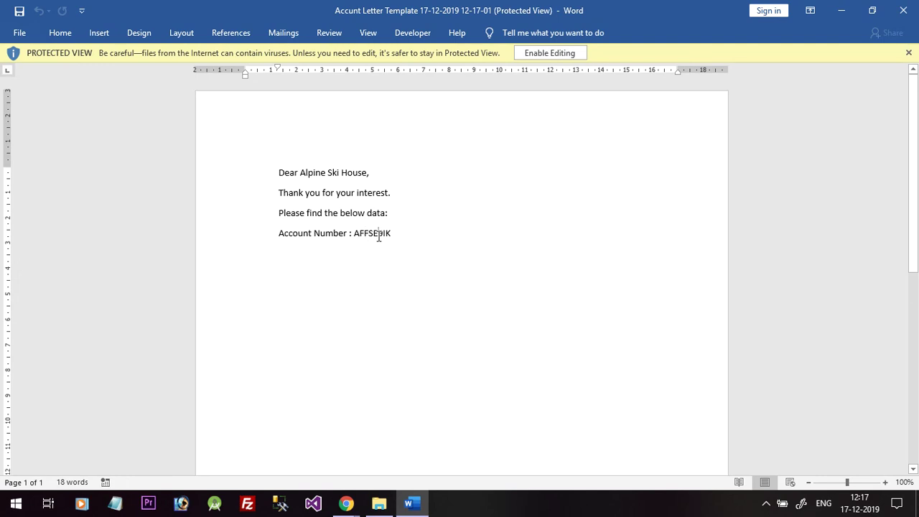
pyautogui.click(907, 12)
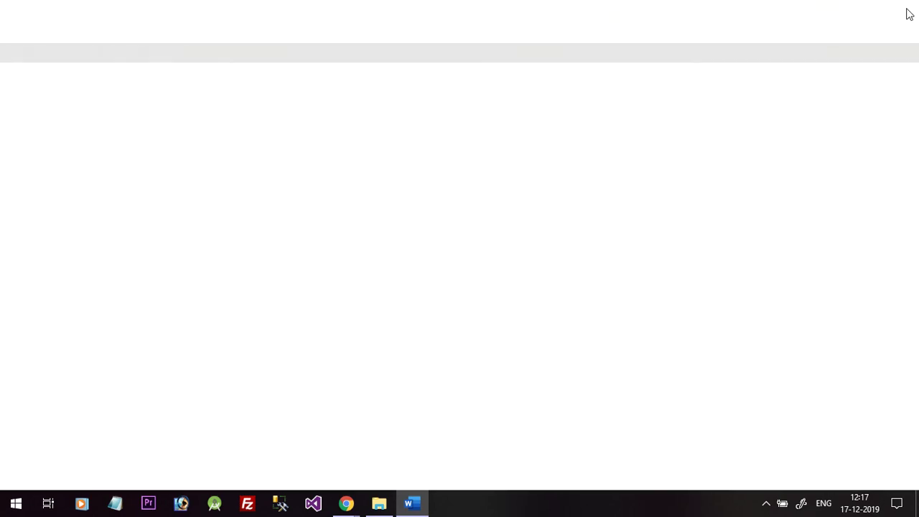
# - Permanently delete both Accunt Letter Template documents from the desktop
pyautogui.moveTo(56, 108); pyautogui.dragTo(28, 88)
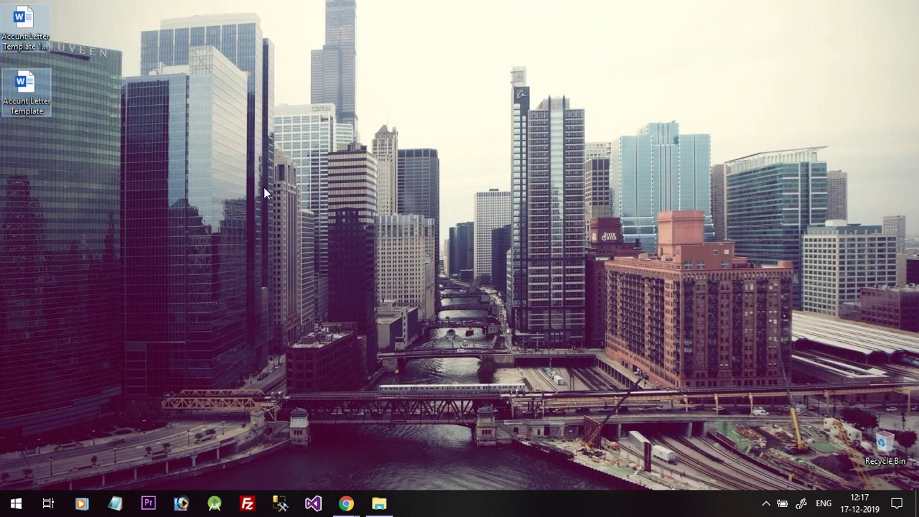
pyautogui.hotkey('shift', 'Delete')
pyautogui.press('Return')
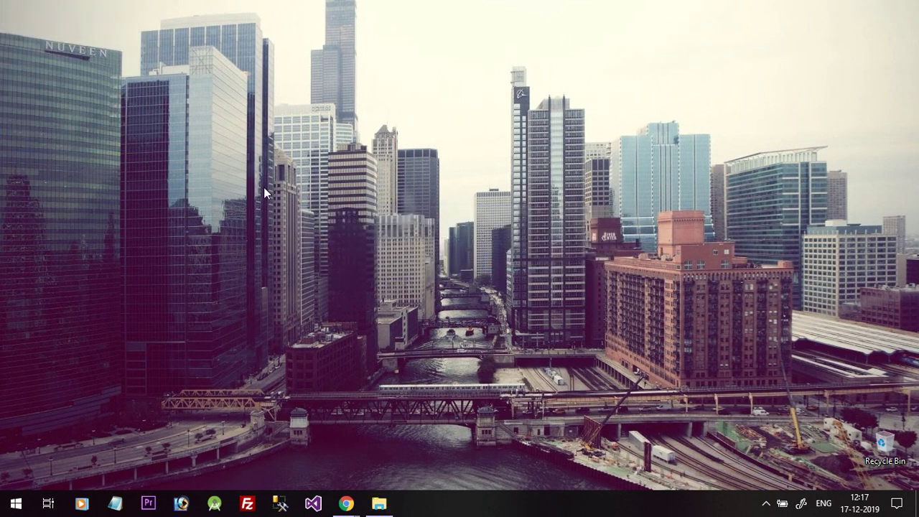
pyautogui.click(380, 504)
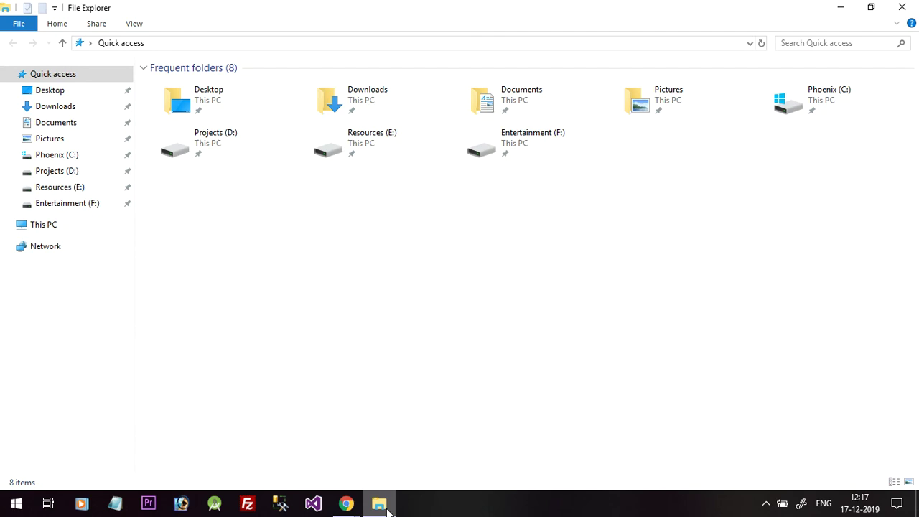
pyautogui.rightClick(435, 263)
pyautogui.click(394, 314)
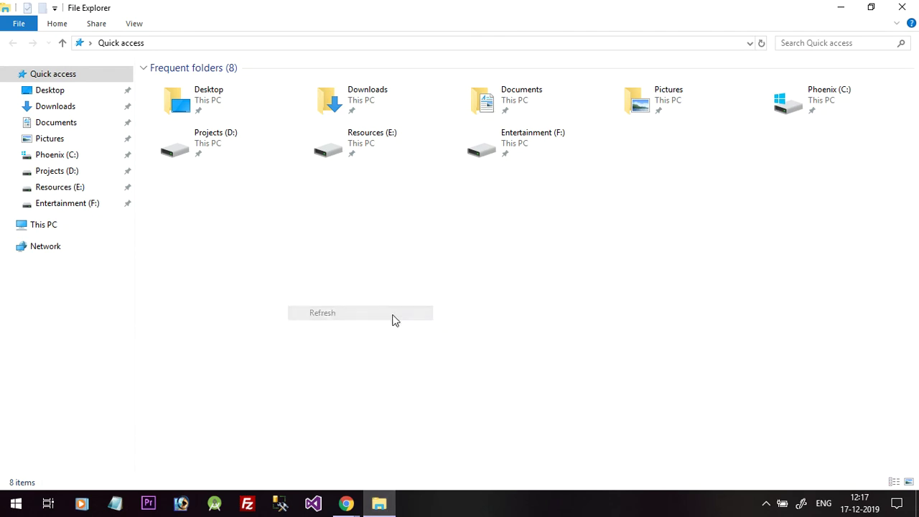
pyautogui.click(379, 504)
# - Switch back to the Alpine Ski House account record in Chrome and dismiss the finished download
pyautogui.moveTo(357, 507)
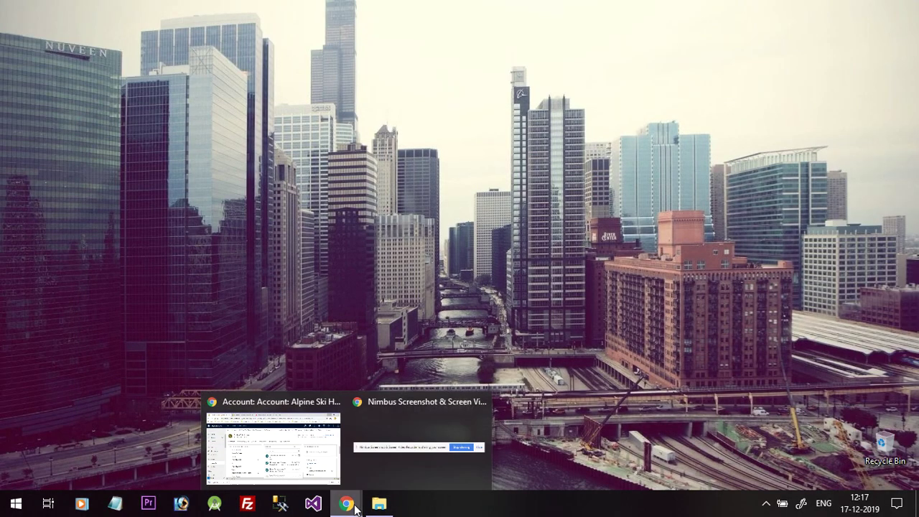
pyautogui.click(326, 466)
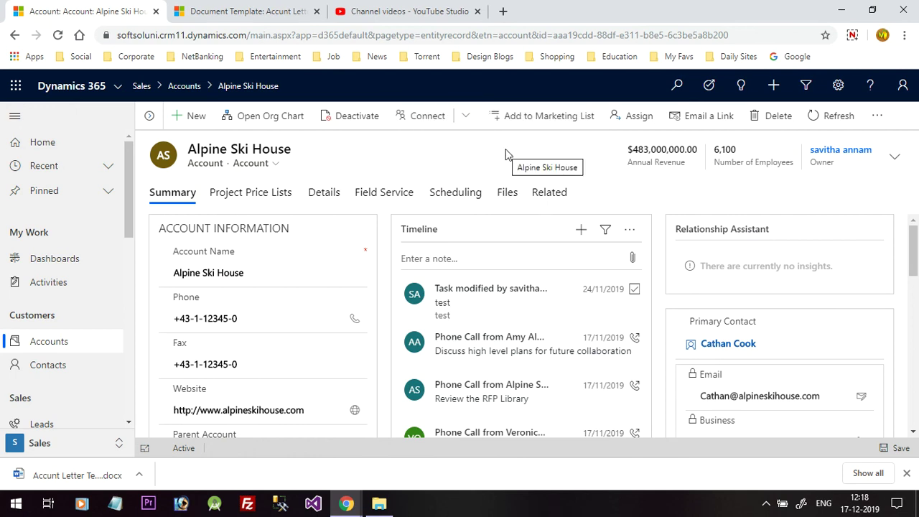
pyautogui.click(907, 473)
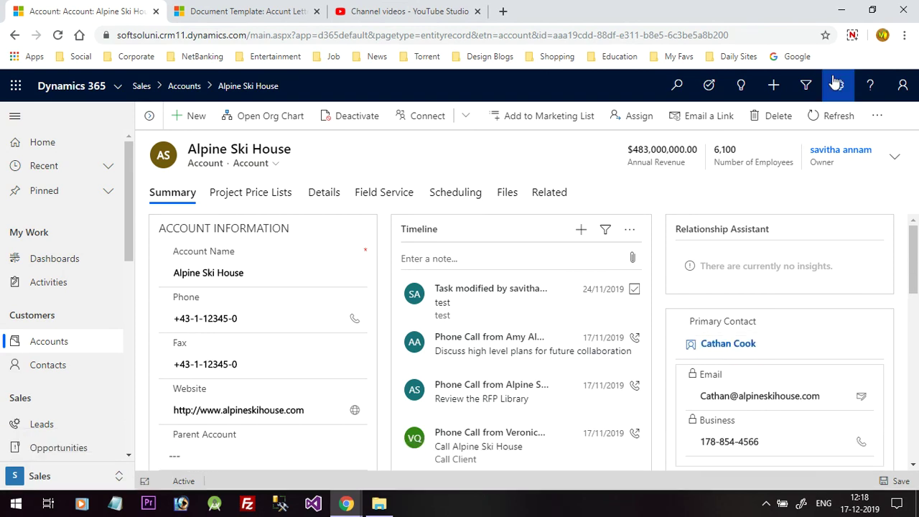
pyautogui.click(853, 37)
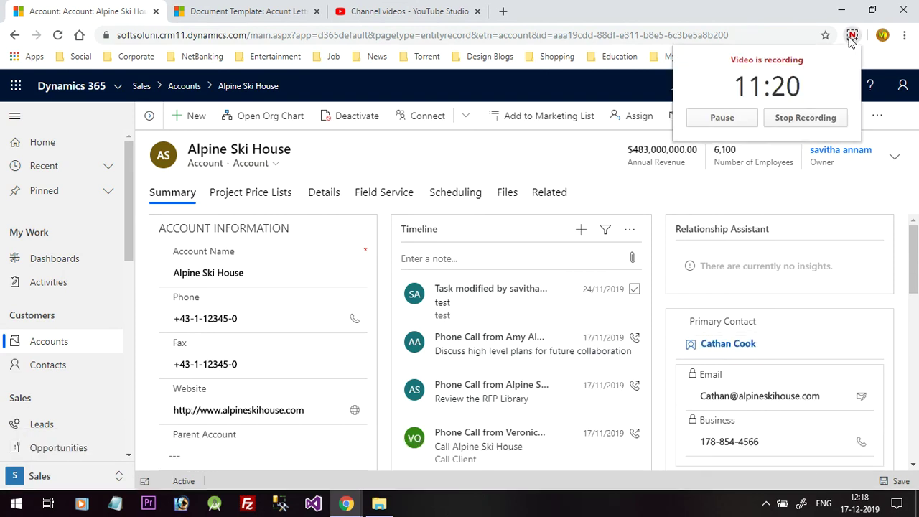